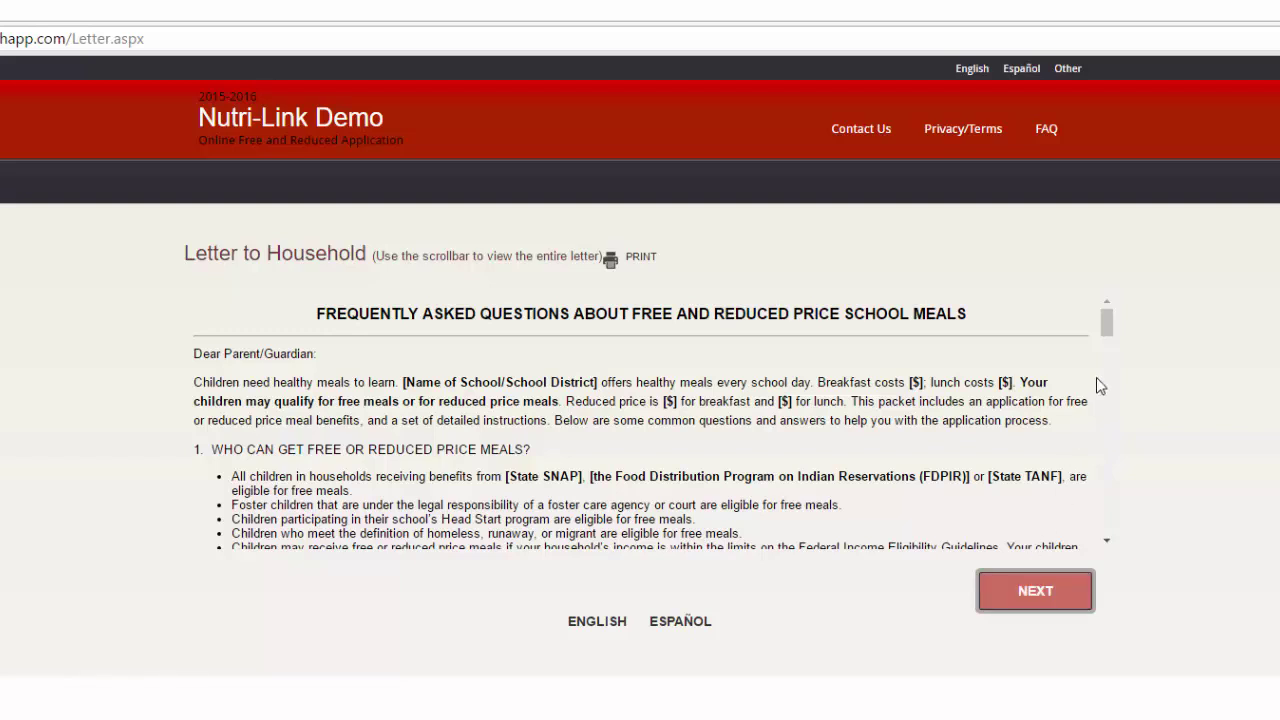
# Scroll through the Letter to Household and start the application
pyautogui.moveTo(1110, 330); pyautogui.dragTo(1110, 341)
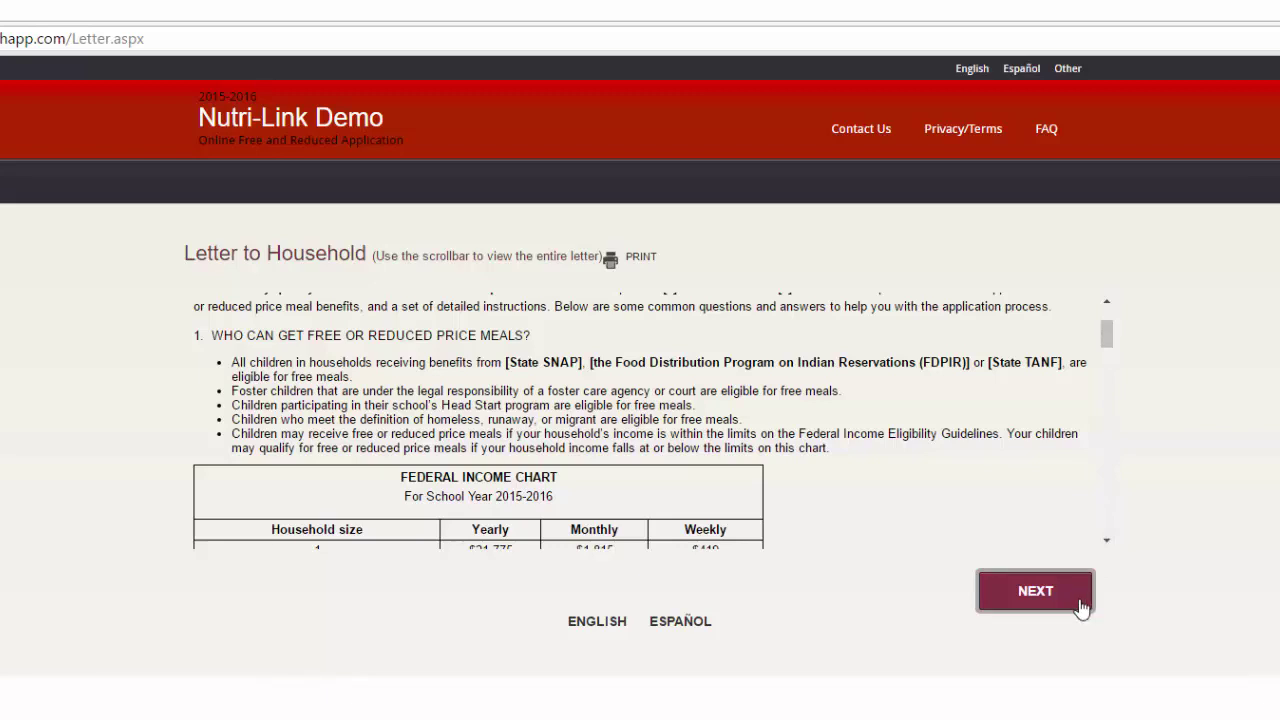
pyautogui.click(1081, 607)
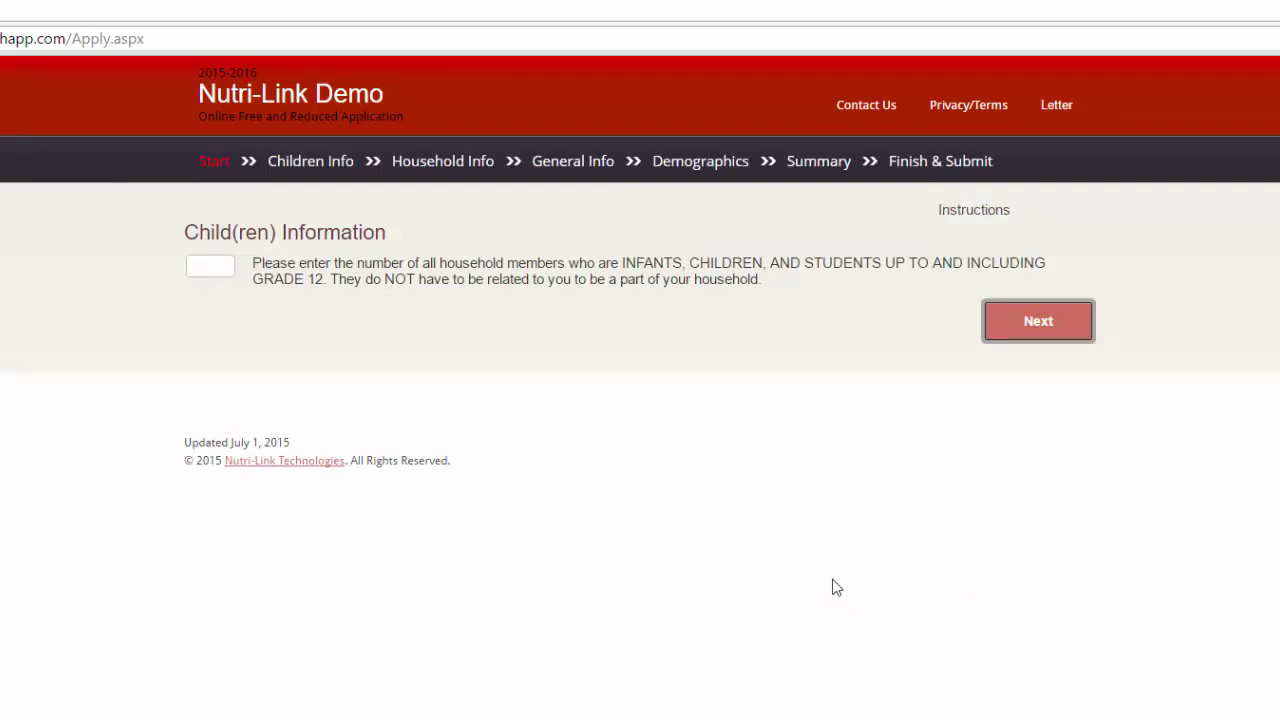
# Enter 2 as the number of children, read the instructions, and continue to the child forms
pyautogui.click(215, 260)
pyautogui.write('2')
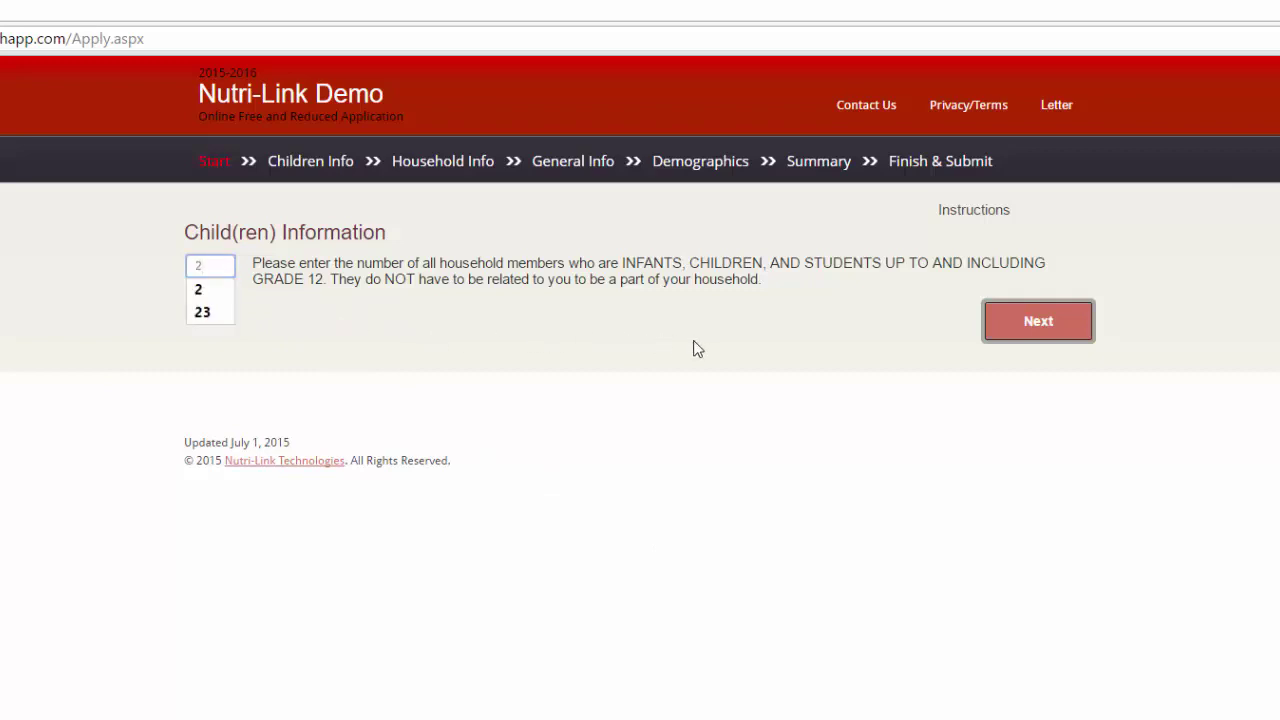
pyautogui.click(753, 332)
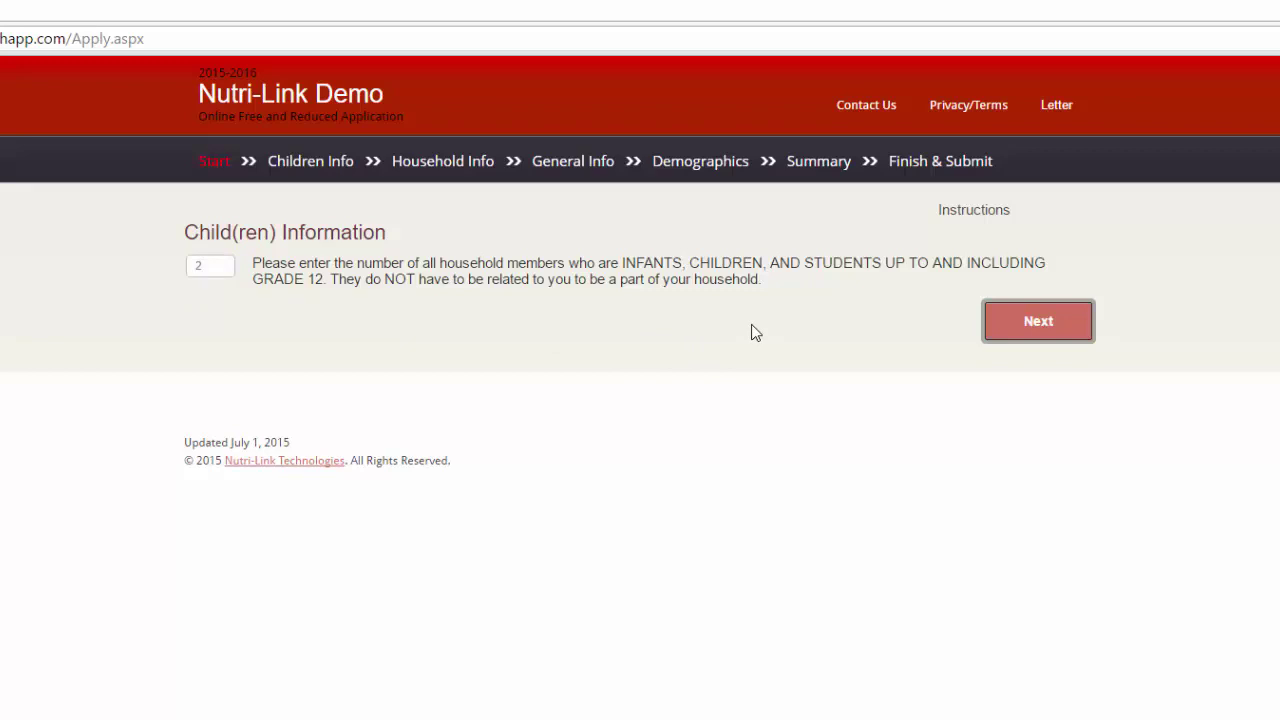
pyautogui.click(995, 218)
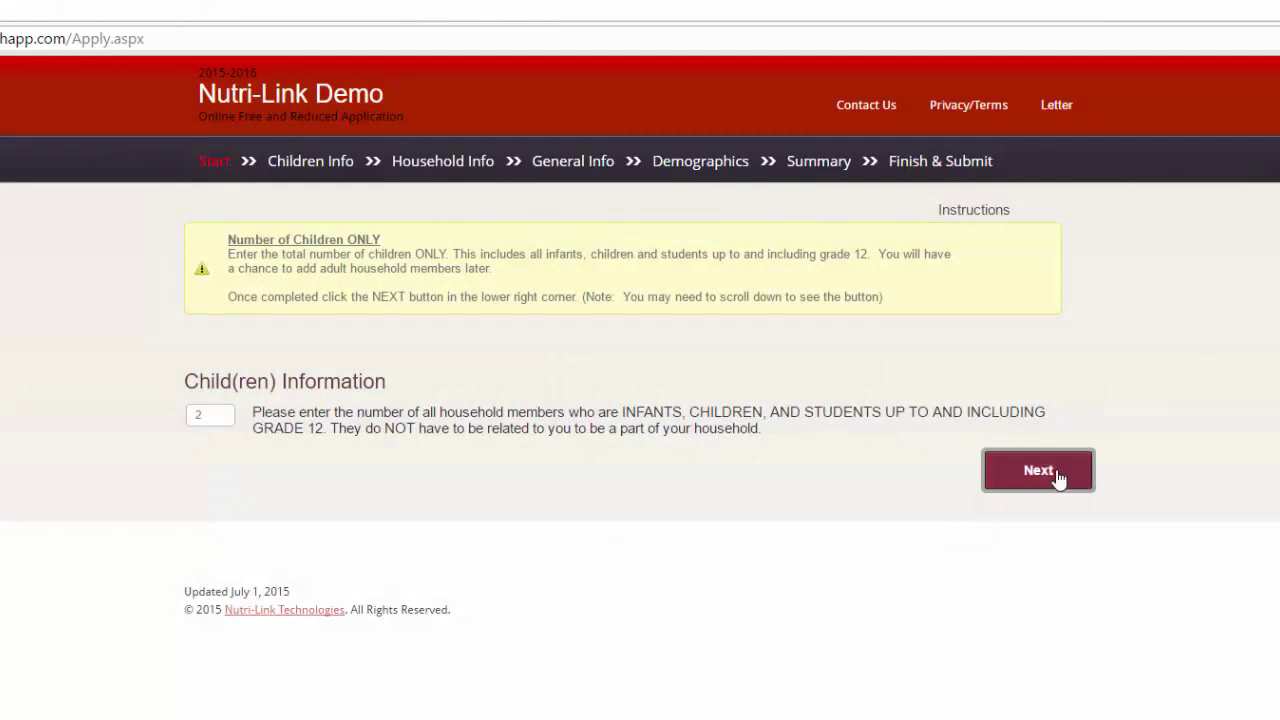
pyautogui.click(1058, 479)
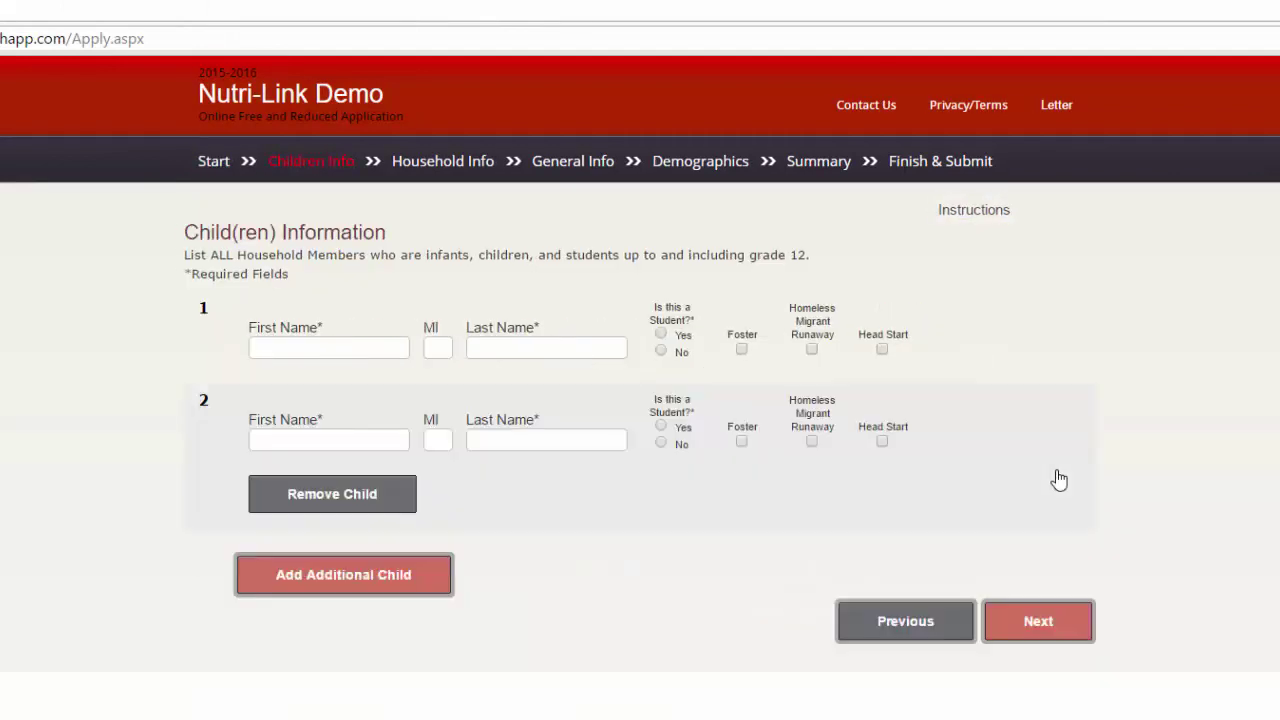
# Enter the first child's name and mark them as a student
pyautogui.click(383, 349)
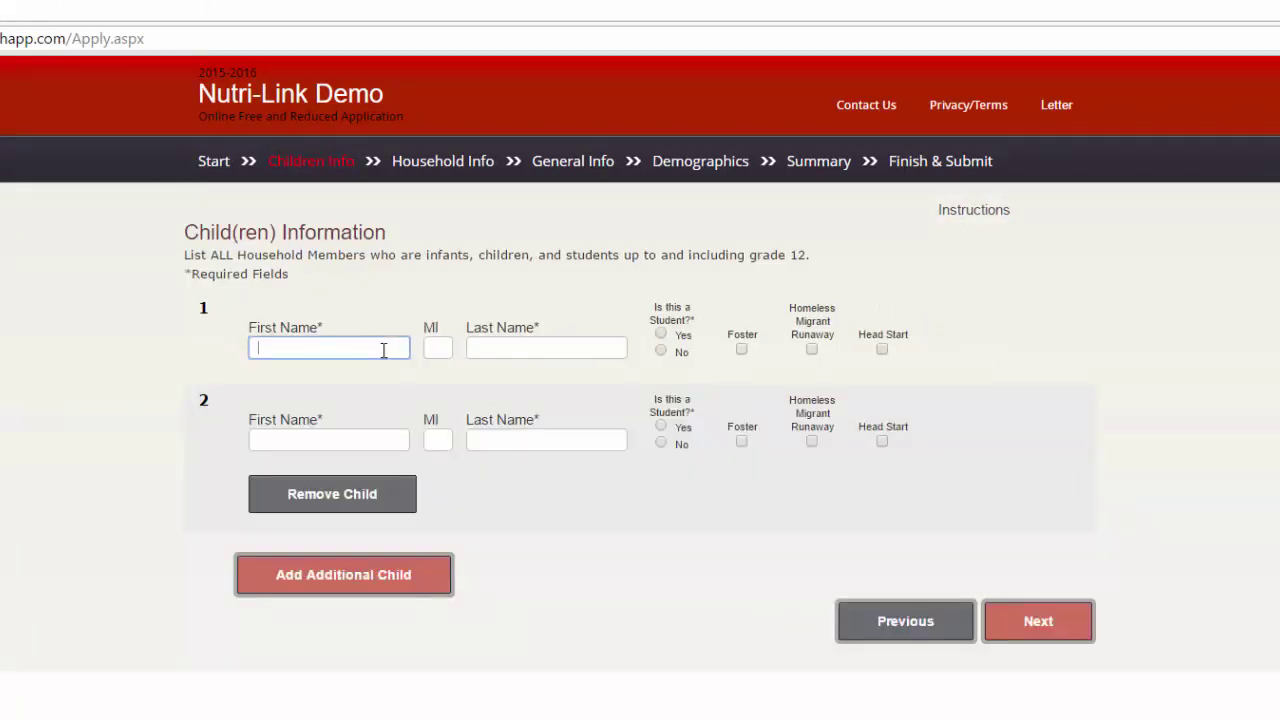
pyautogui.press('Tab')
pyautogui.press('Tab')
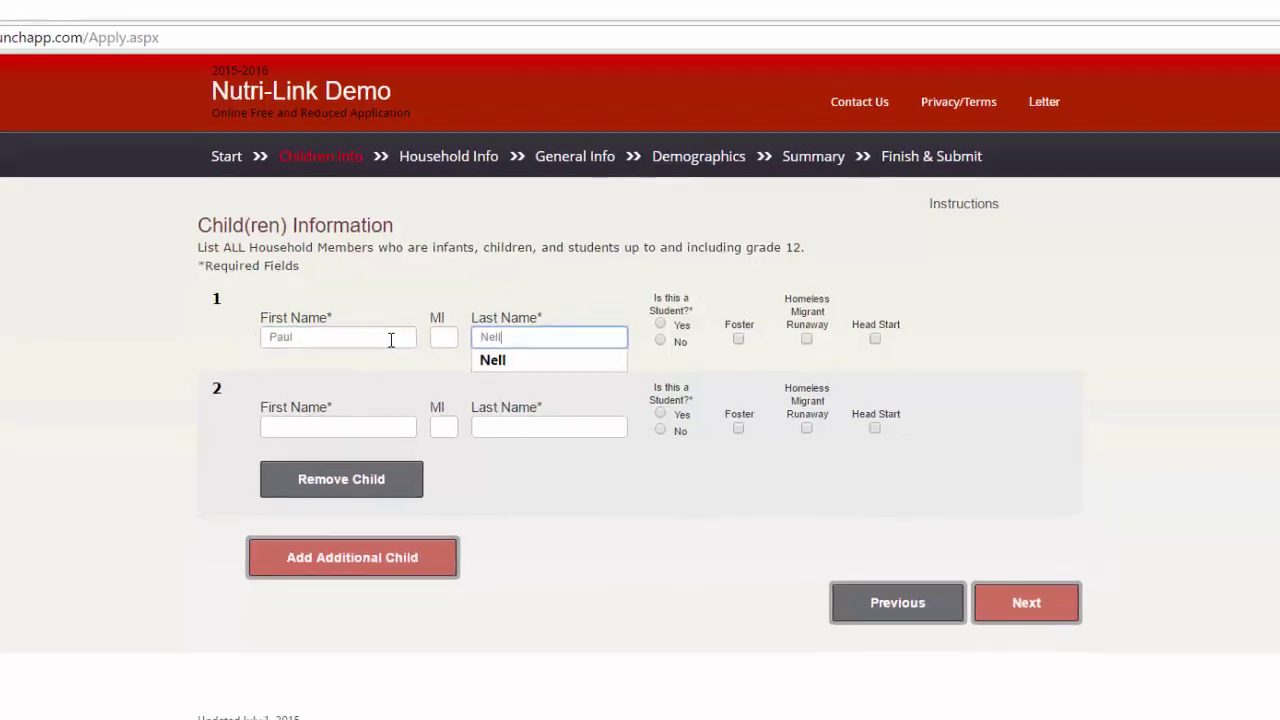
pyautogui.press('Tab')
pyautogui.press('space')
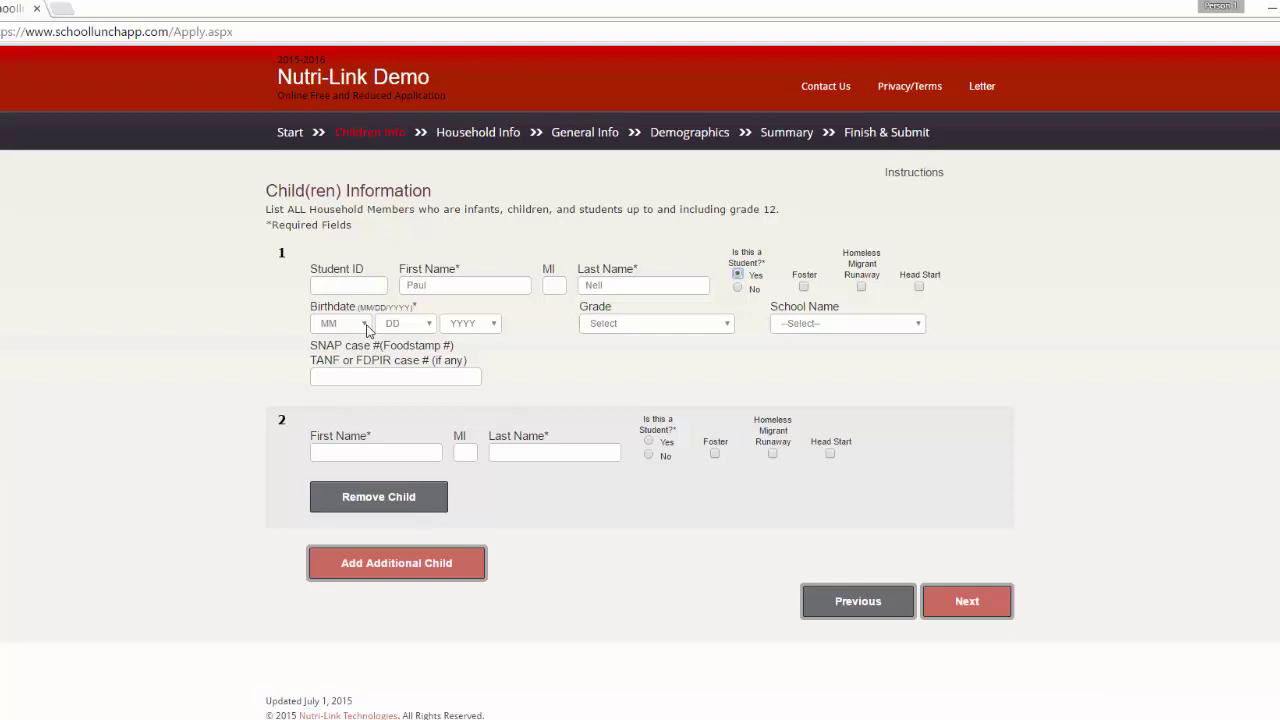
pyautogui.click(366, 325)
pyautogui.click(360, 352)
pyautogui.click(422, 330)
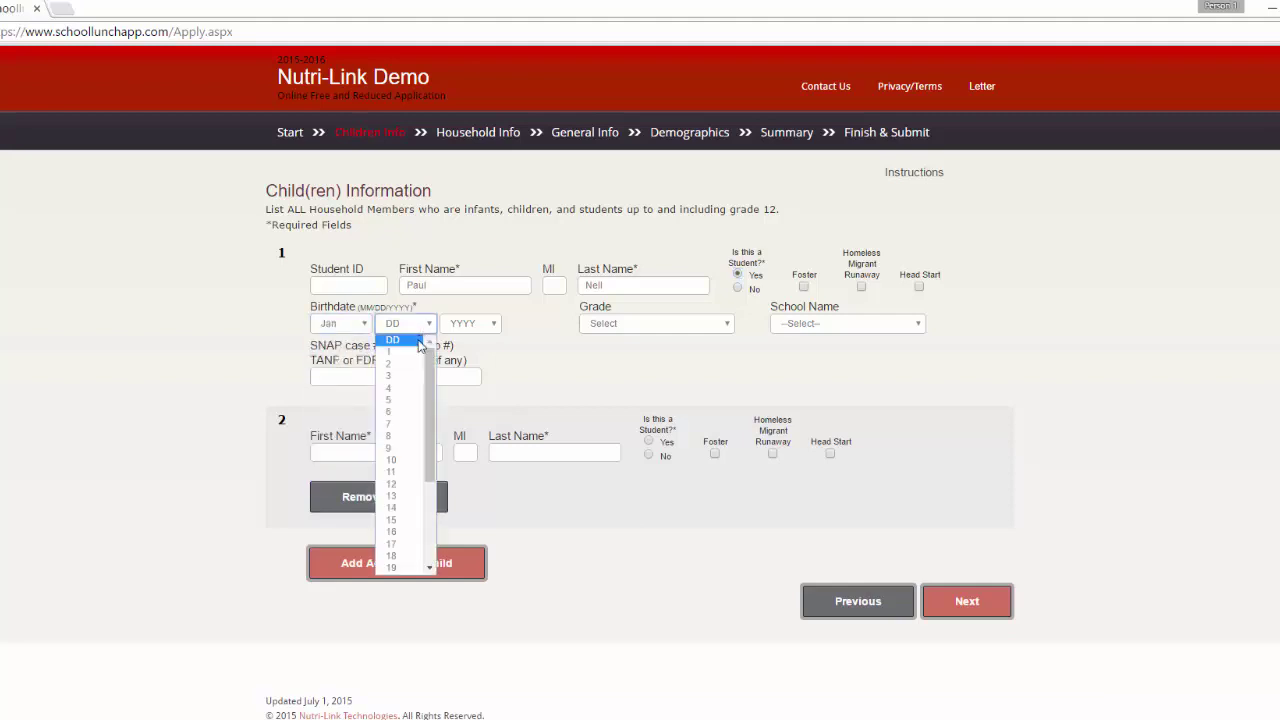
pyautogui.click(400, 520)
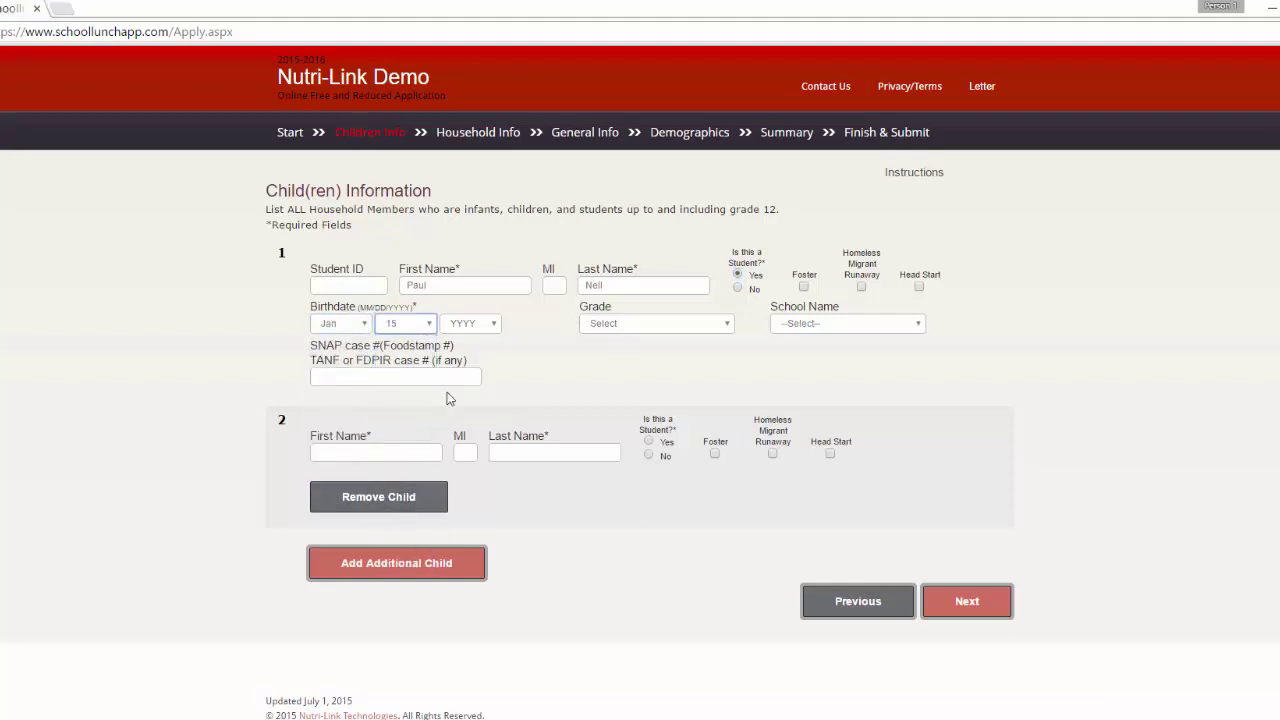
pyautogui.click(482, 326)
pyautogui.click(452, 517)
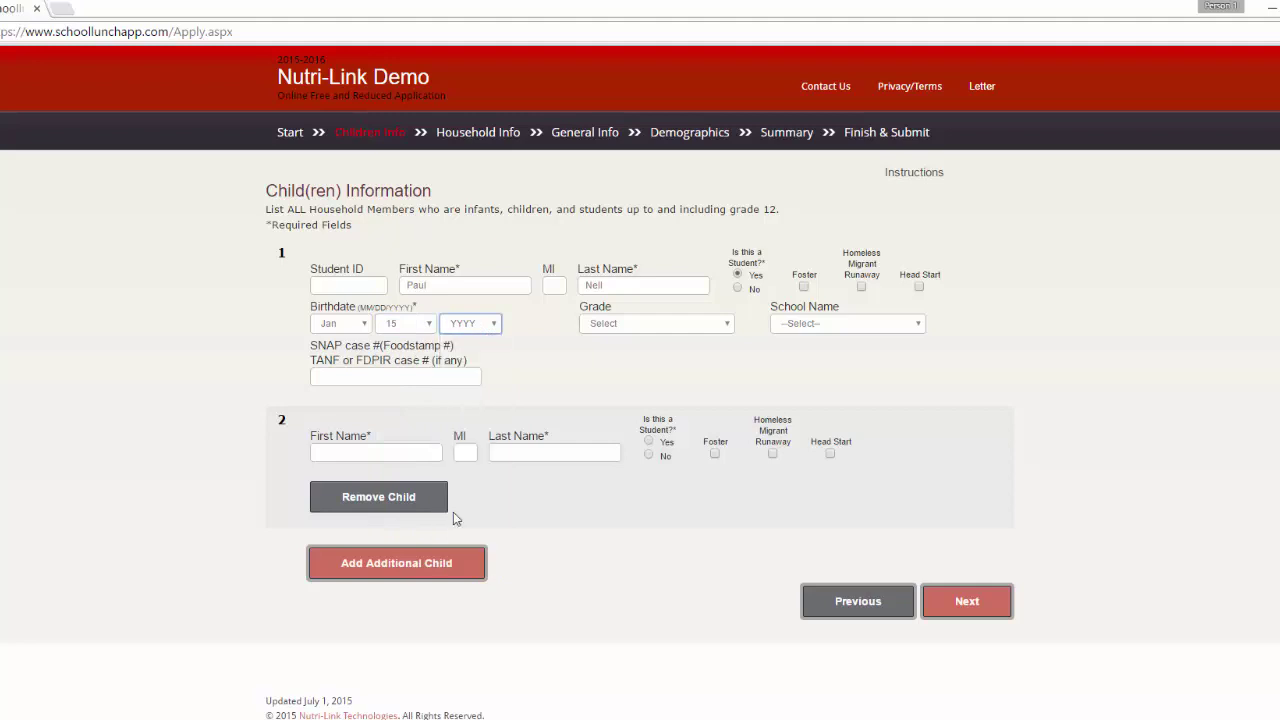
pyautogui.click(697, 330)
pyautogui.click(620, 424)
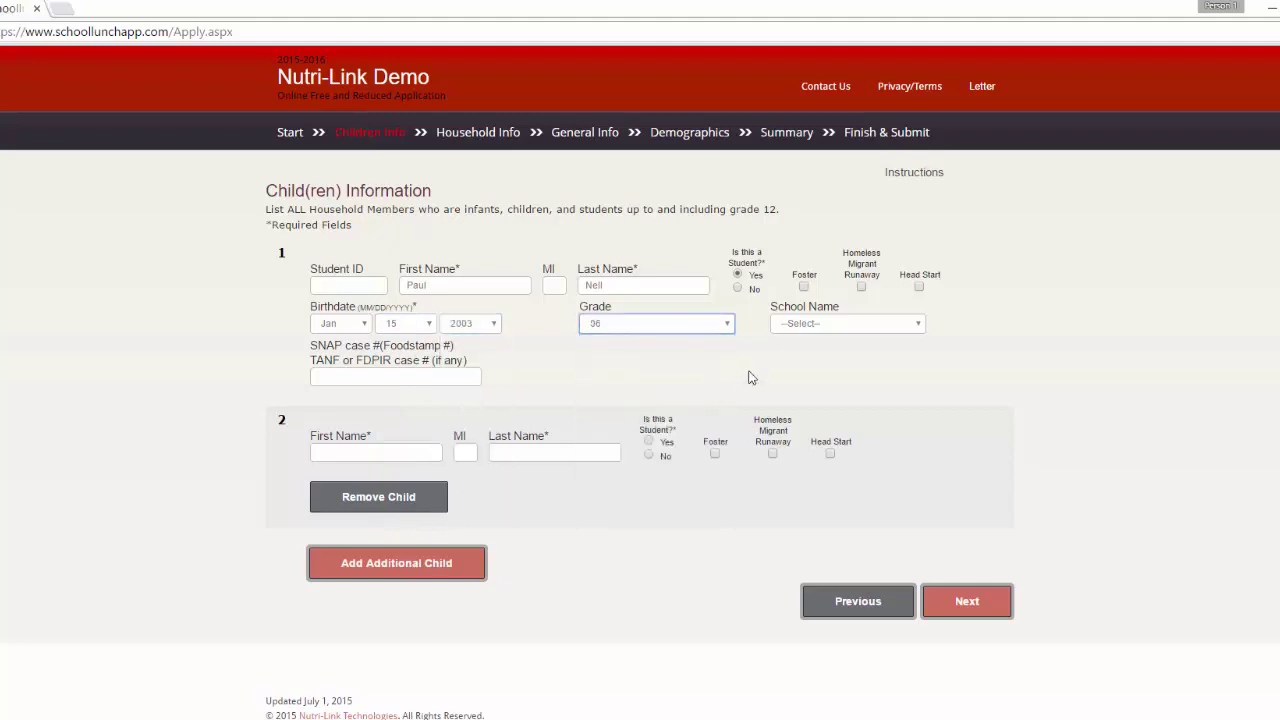
pyautogui.click(838, 325)
pyautogui.click(815, 367)
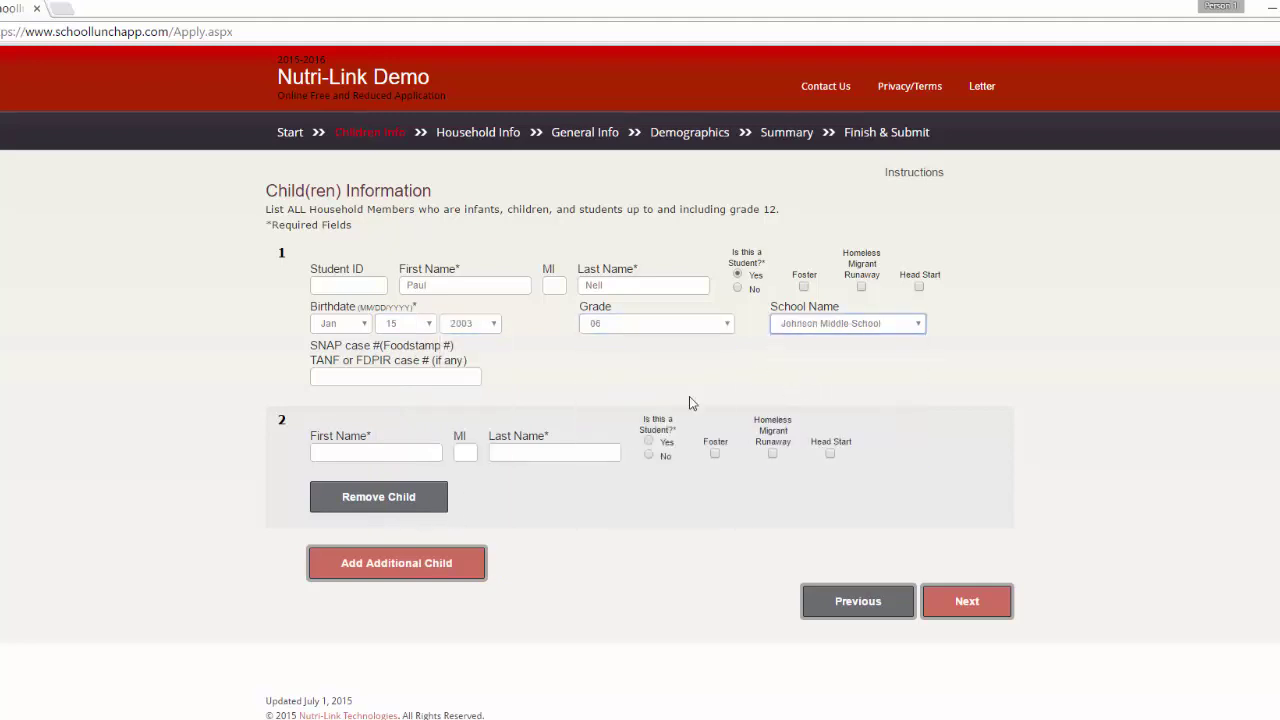
pyautogui.click(396, 454)
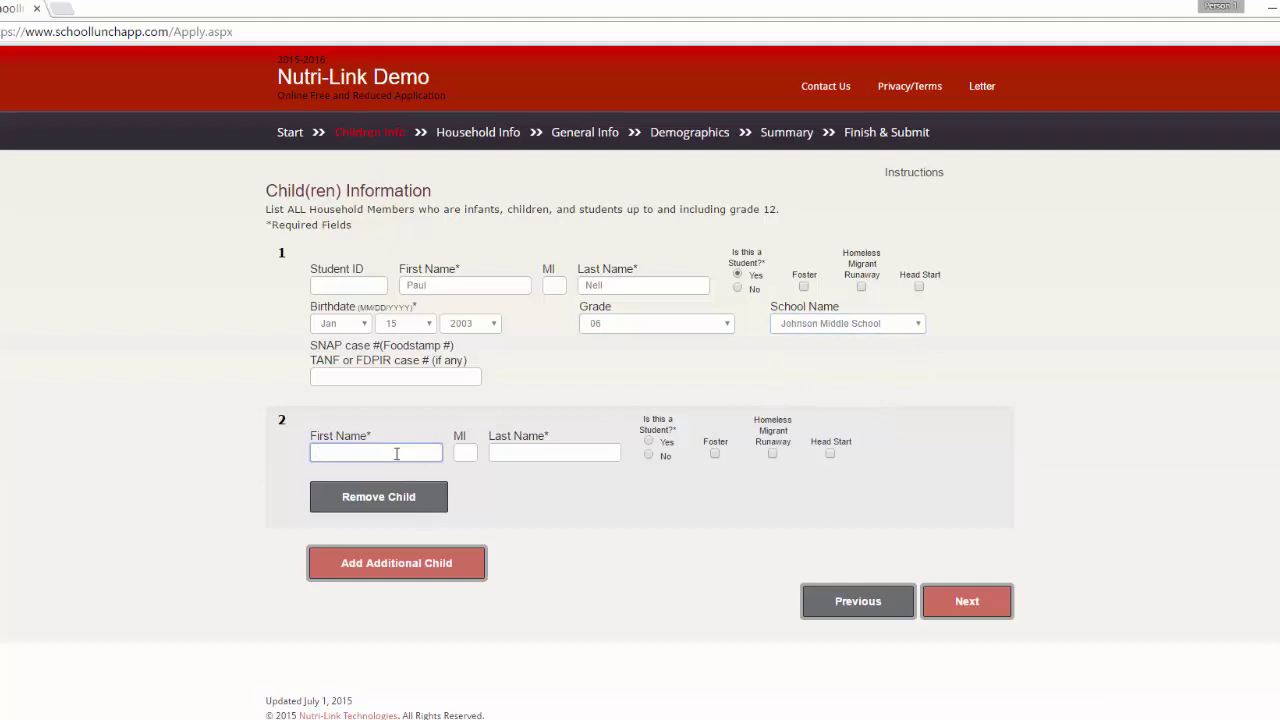
# Enter the second child's name and mark them as a student
pyautogui.press('Tab')
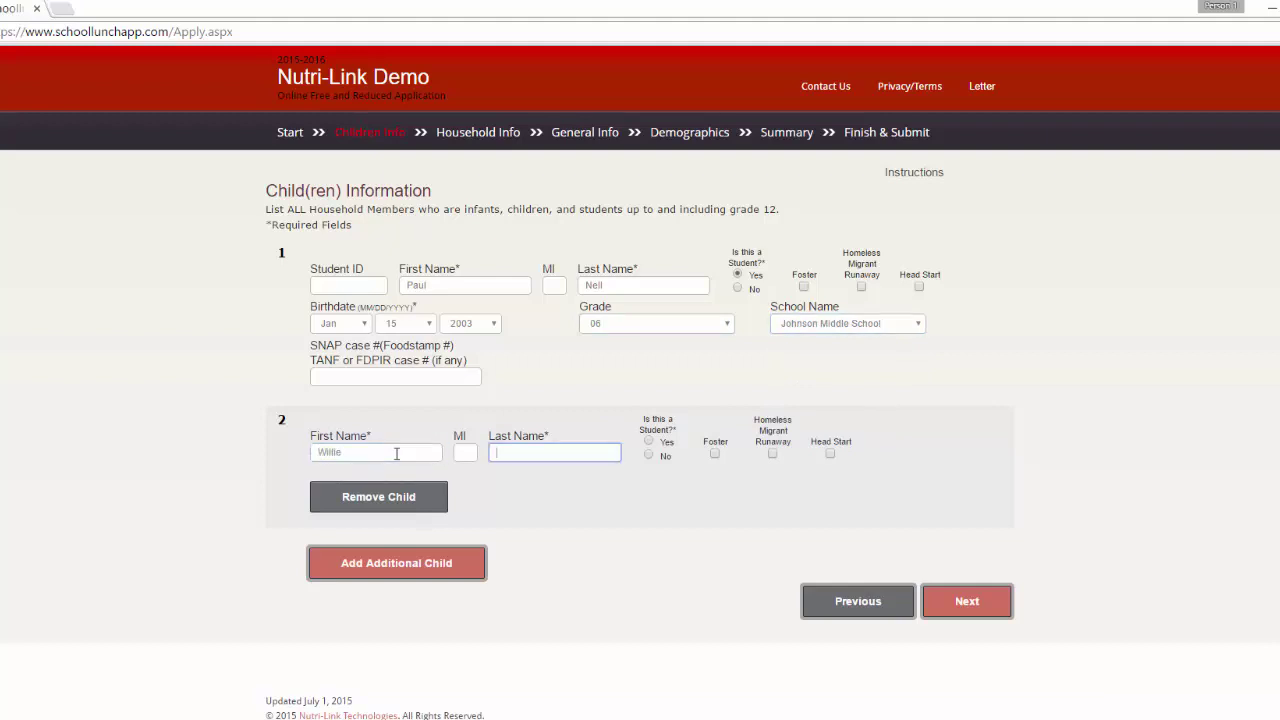
pyautogui.press('Tab')
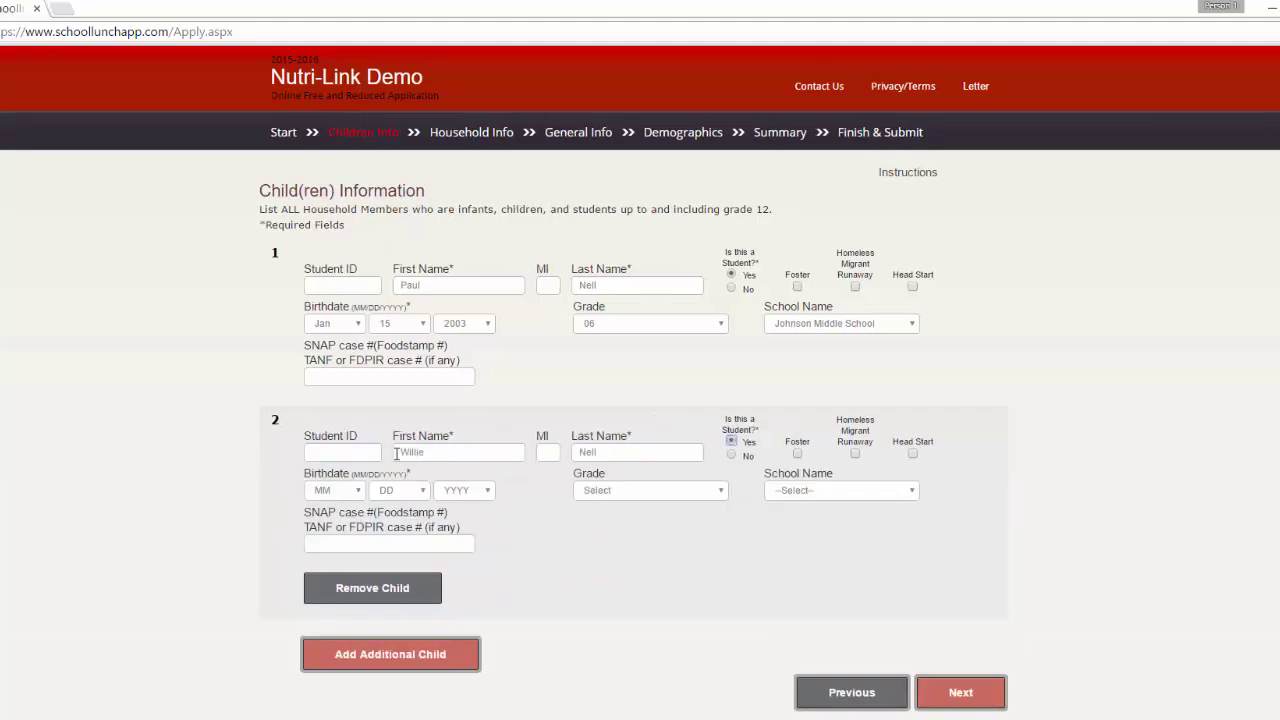
# Give the second child birthdate Aug 1 2000, grade 10, MidEast High School, and submit
pyautogui.click(360, 495)
pyautogui.click(340, 603)
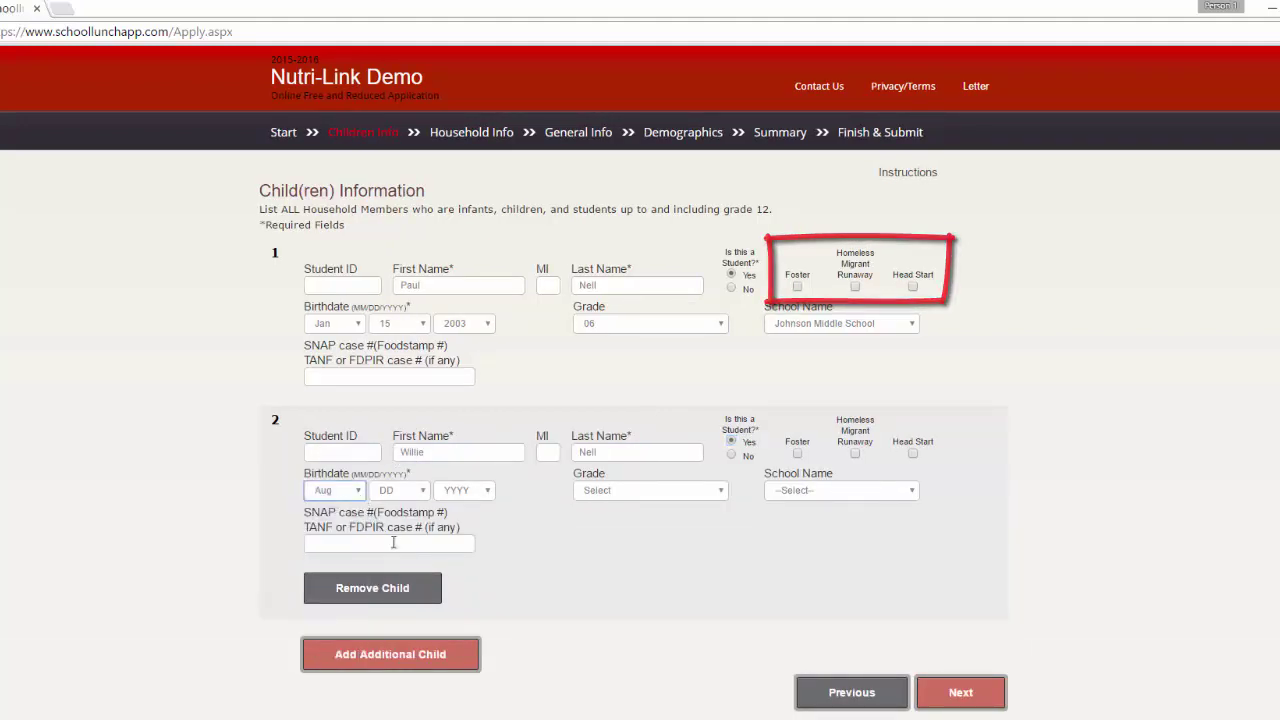
pyautogui.click(415, 490)
pyautogui.click(405, 518)
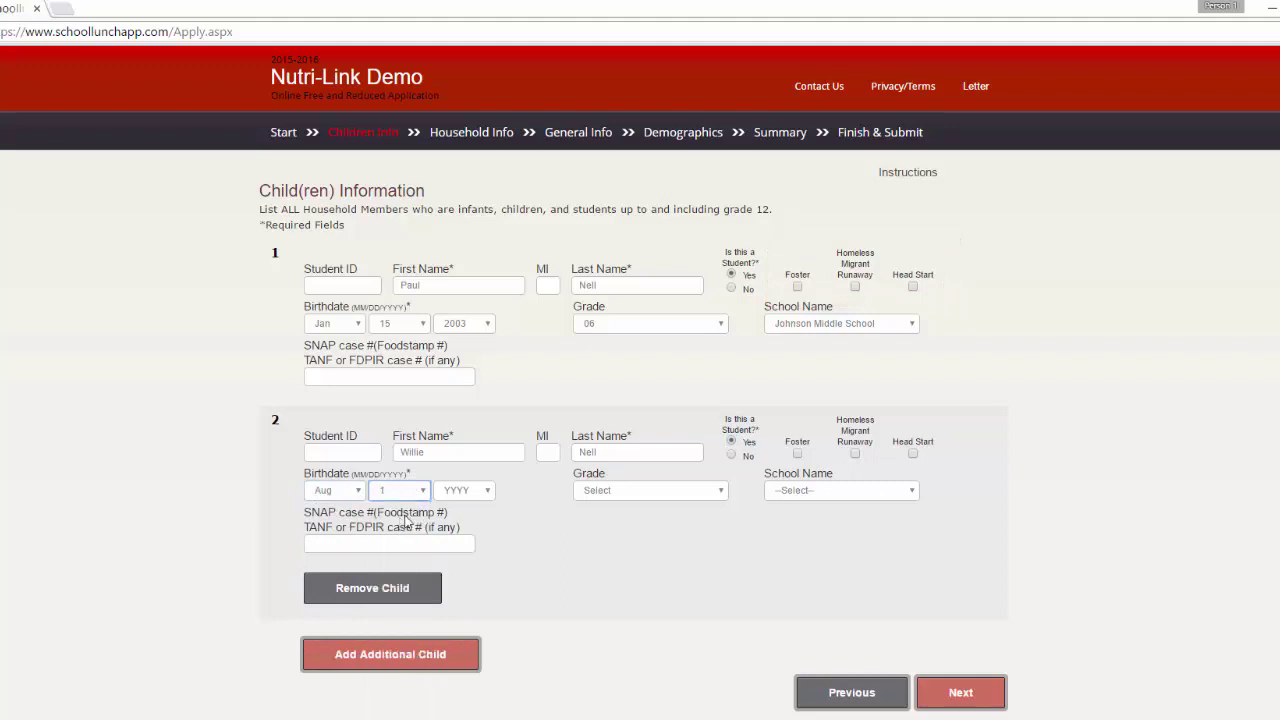
pyautogui.click(486, 495)
pyautogui.click(455, 710)
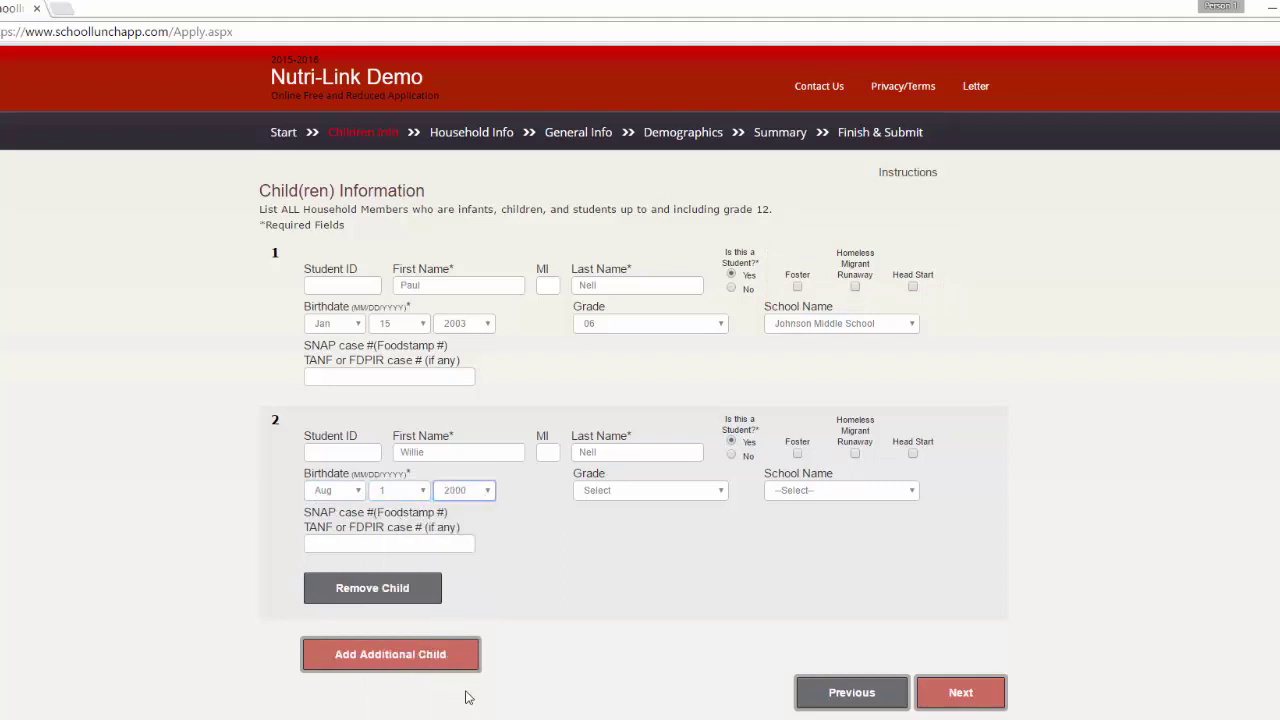
pyautogui.click(700, 490)
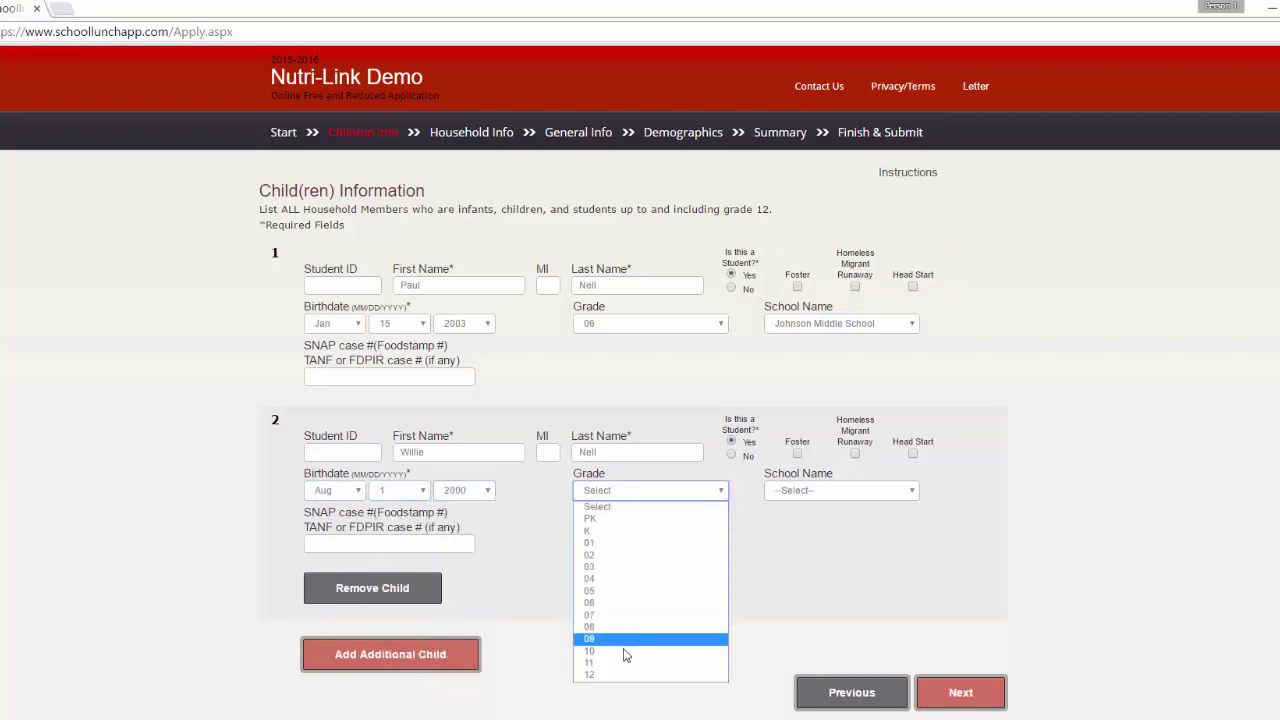
pyautogui.click(644, 638)
pyautogui.click(830, 491)
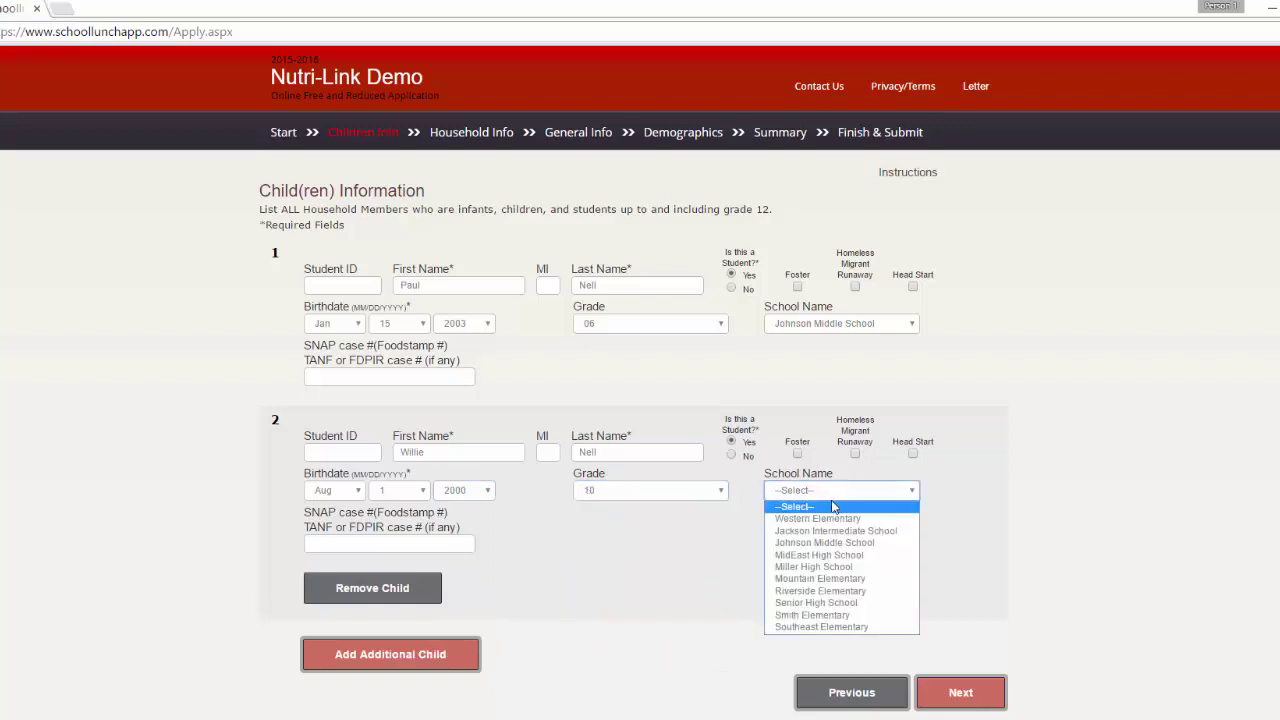
pyautogui.click(826, 558)
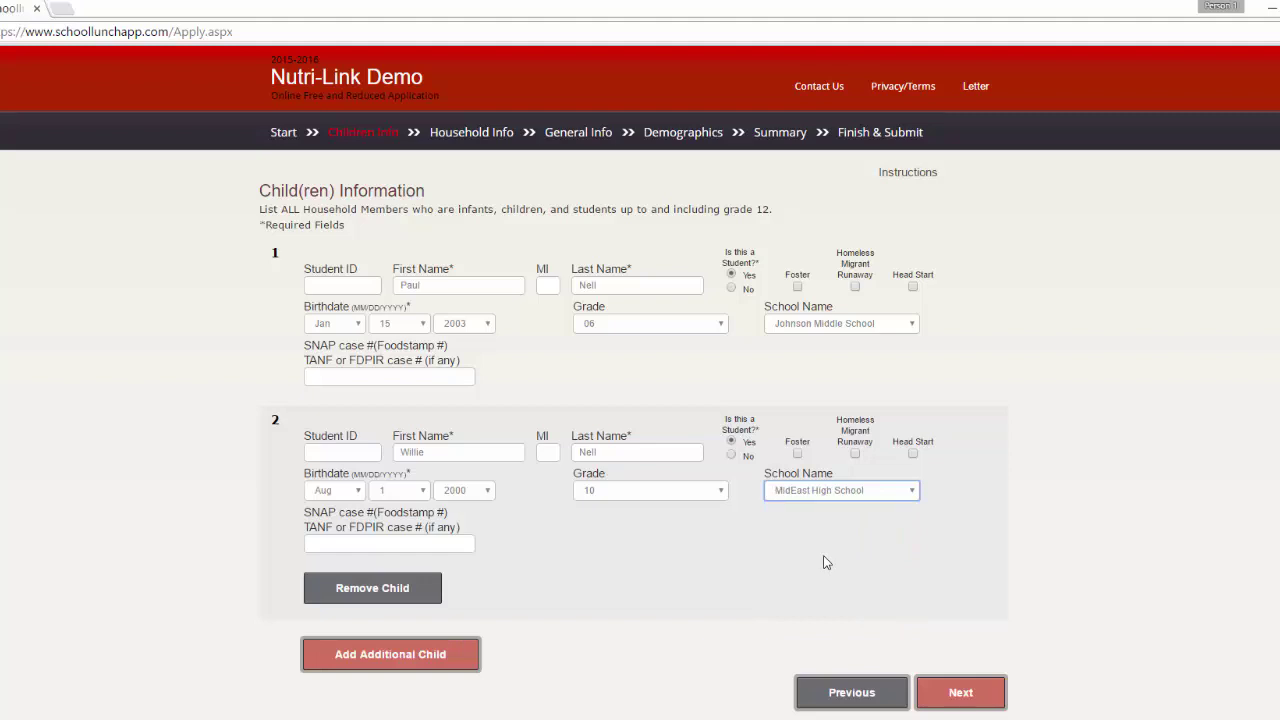
pyautogui.click(984, 706)
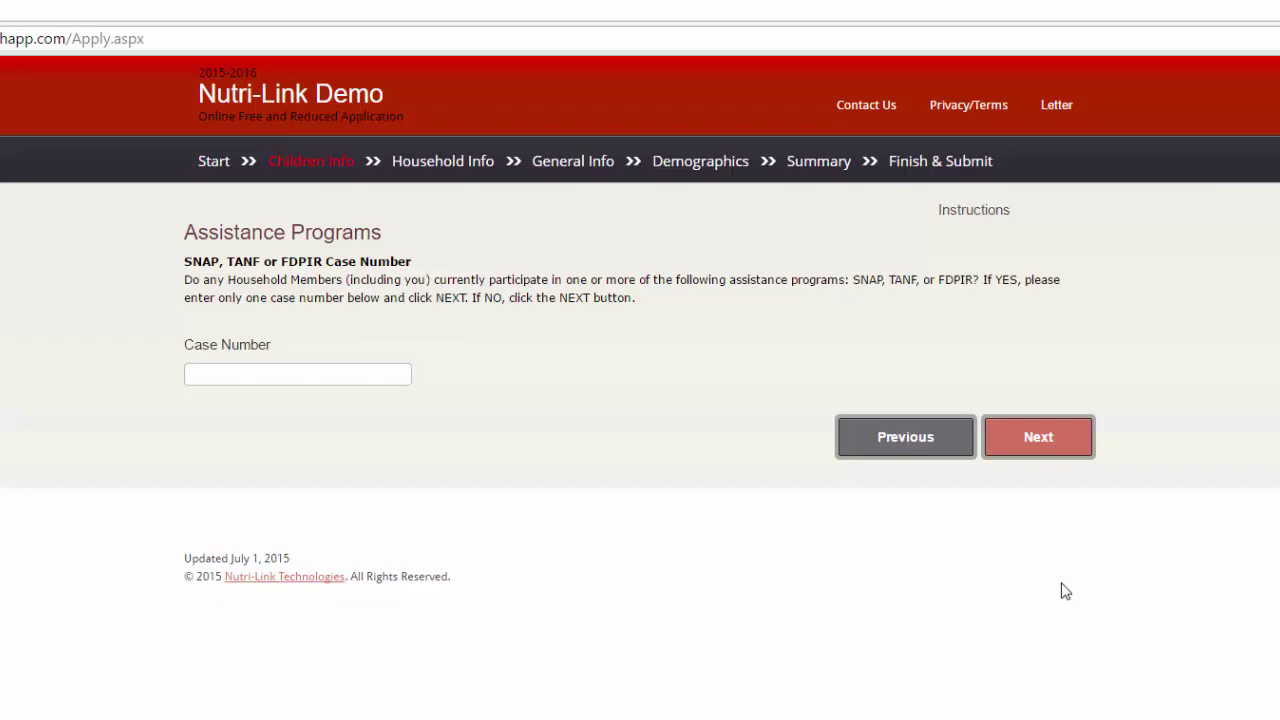
# Leave the assistance program case number blank and continue to Child Income
pyautogui.click(1060, 452)
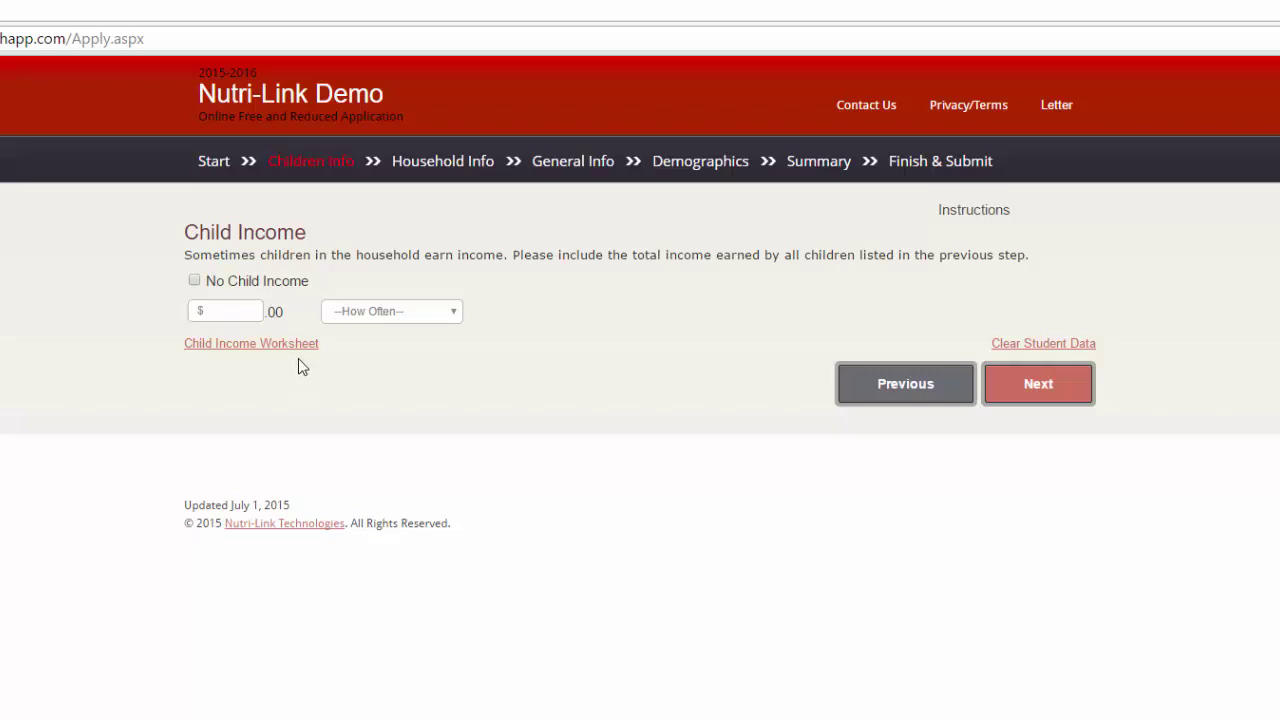
# In the income worksheet, record the first child's income as $100 Monthly
pyautogui.click(296, 346)
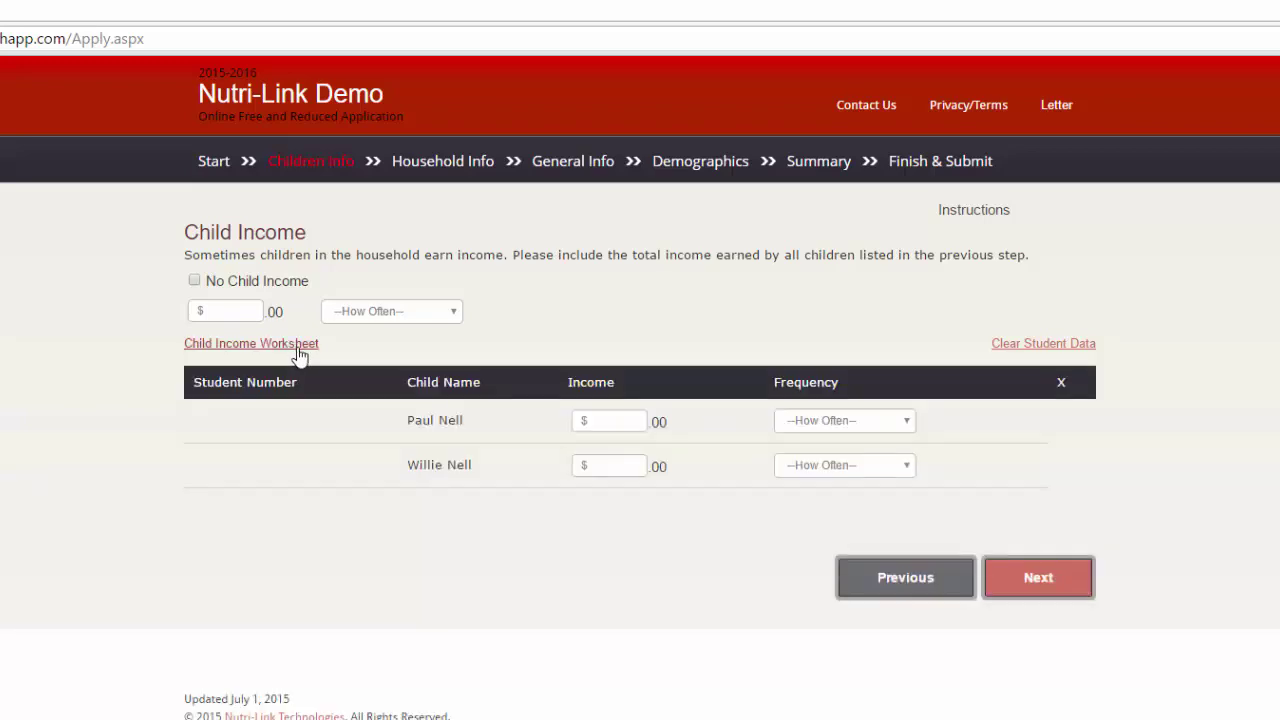
pyautogui.click(601, 421)
pyautogui.write('100')
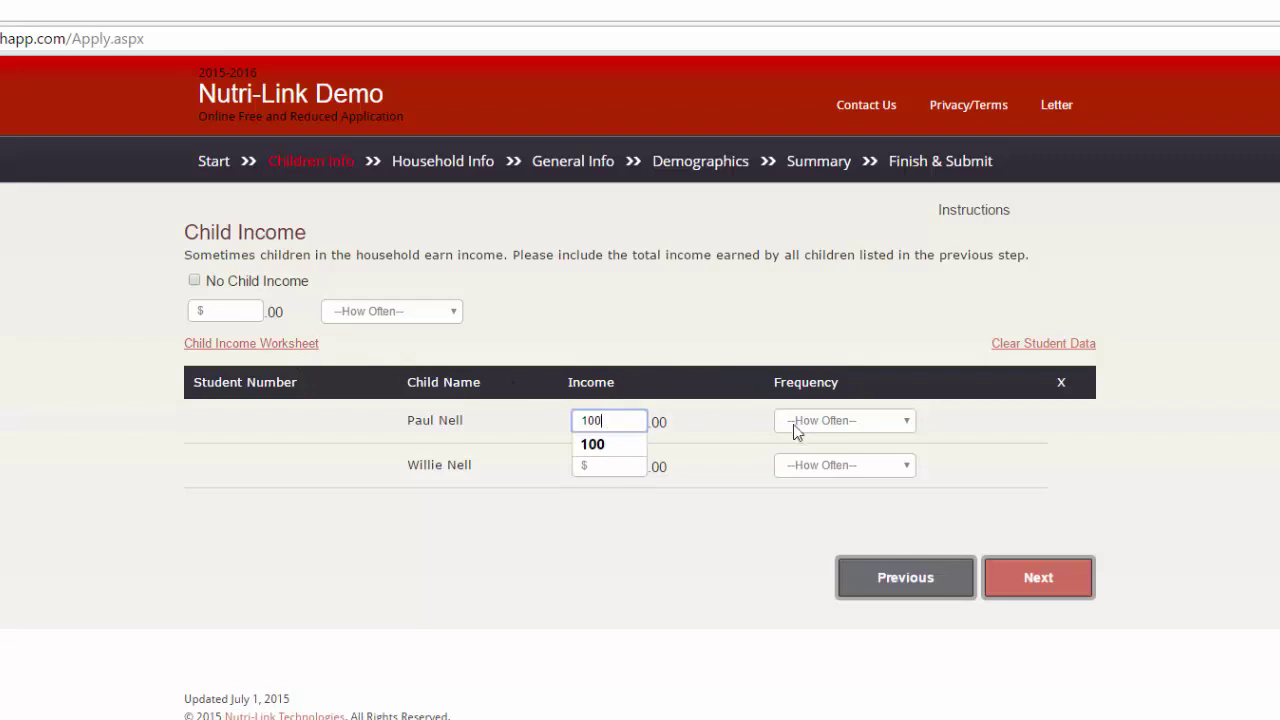
pyautogui.press('Tab')
pyautogui.click(821, 426)
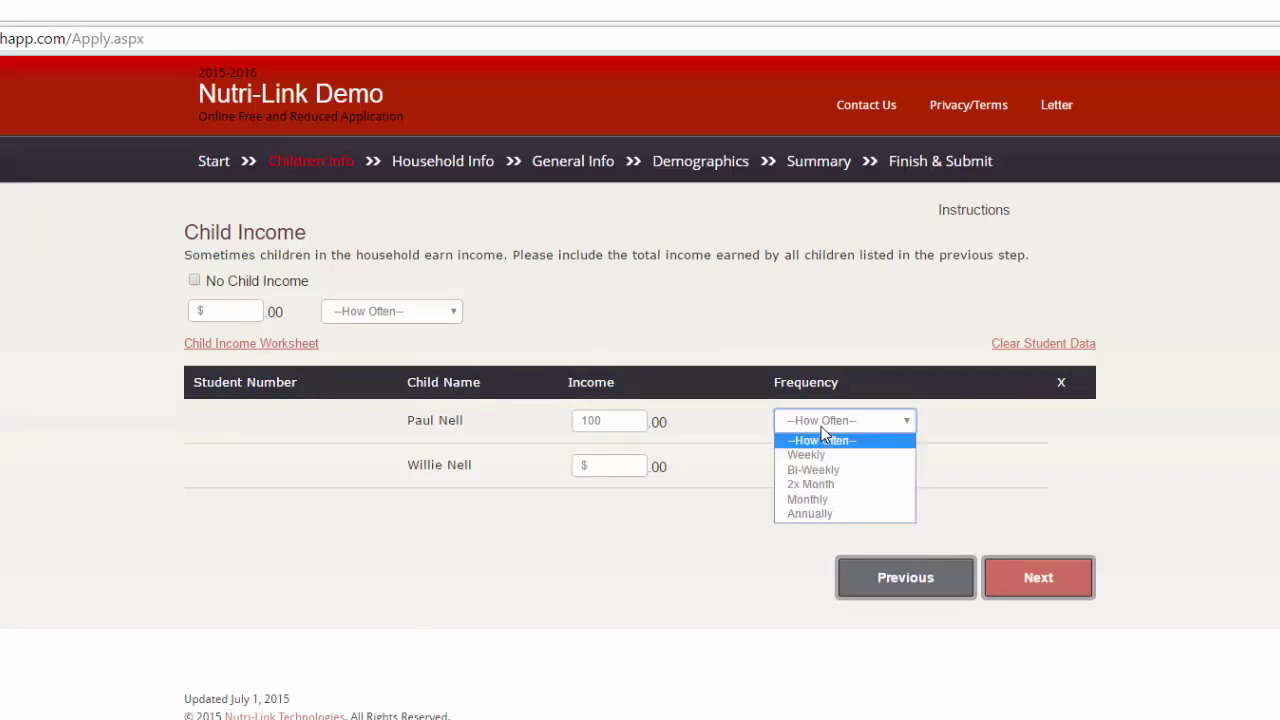
pyautogui.click(828, 503)
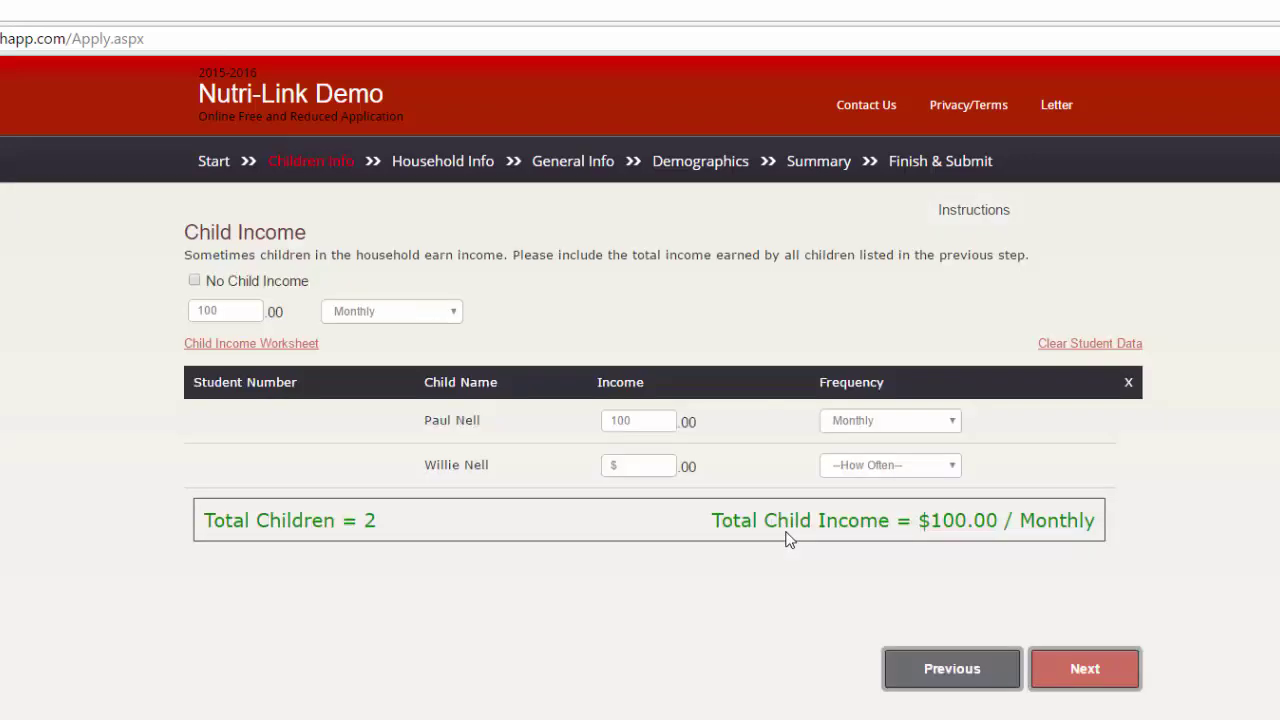
# Record the second child's income as $50 paid 2x Month
pyautogui.click(651, 470)
pyautogui.write('50')
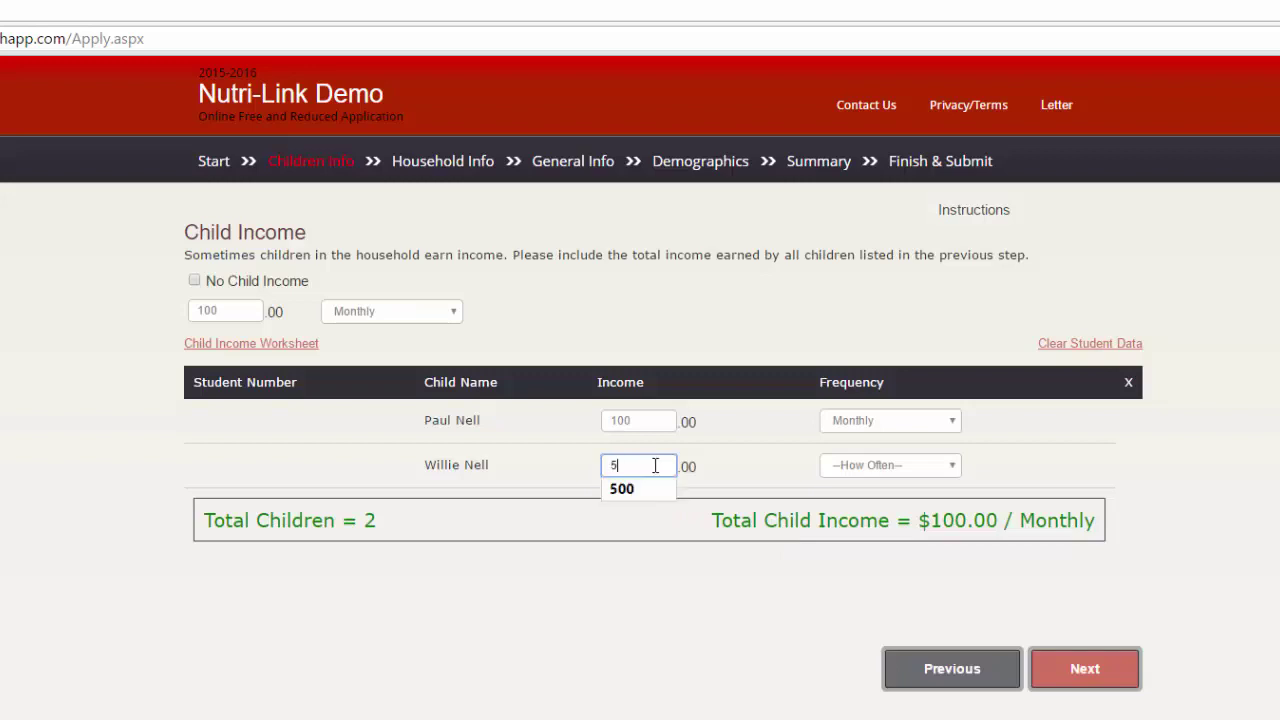
pyautogui.click(951, 471)
pyautogui.click(948, 469)
pyautogui.click(948, 469)
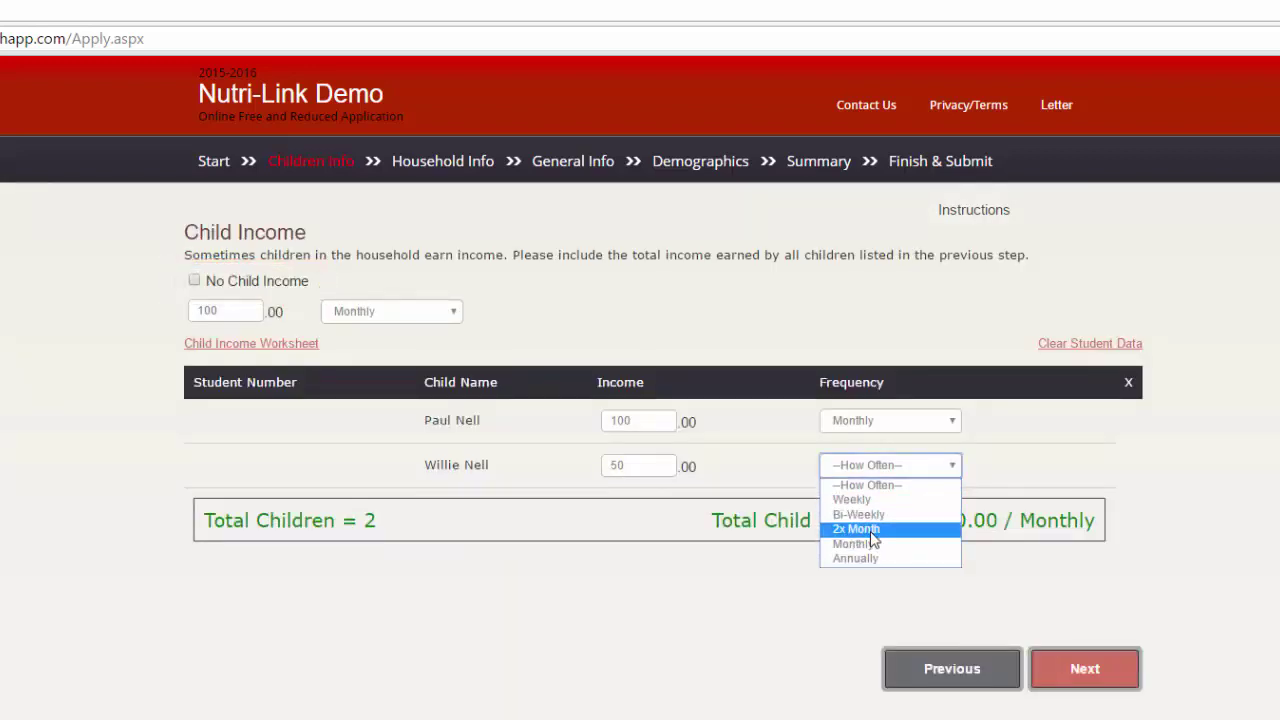
pyautogui.click(870, 529)
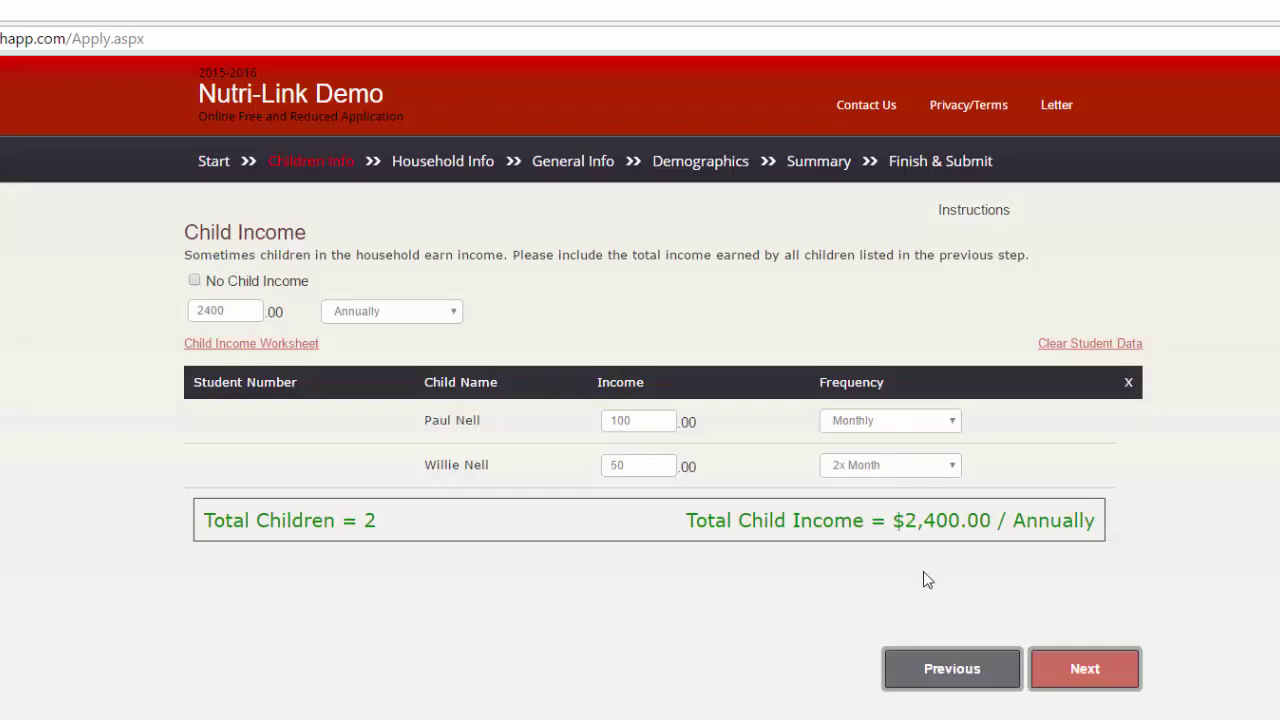
# Report 1 adult household member, read the instructions, and open the member details form
pyautogui.click(1109, 678)
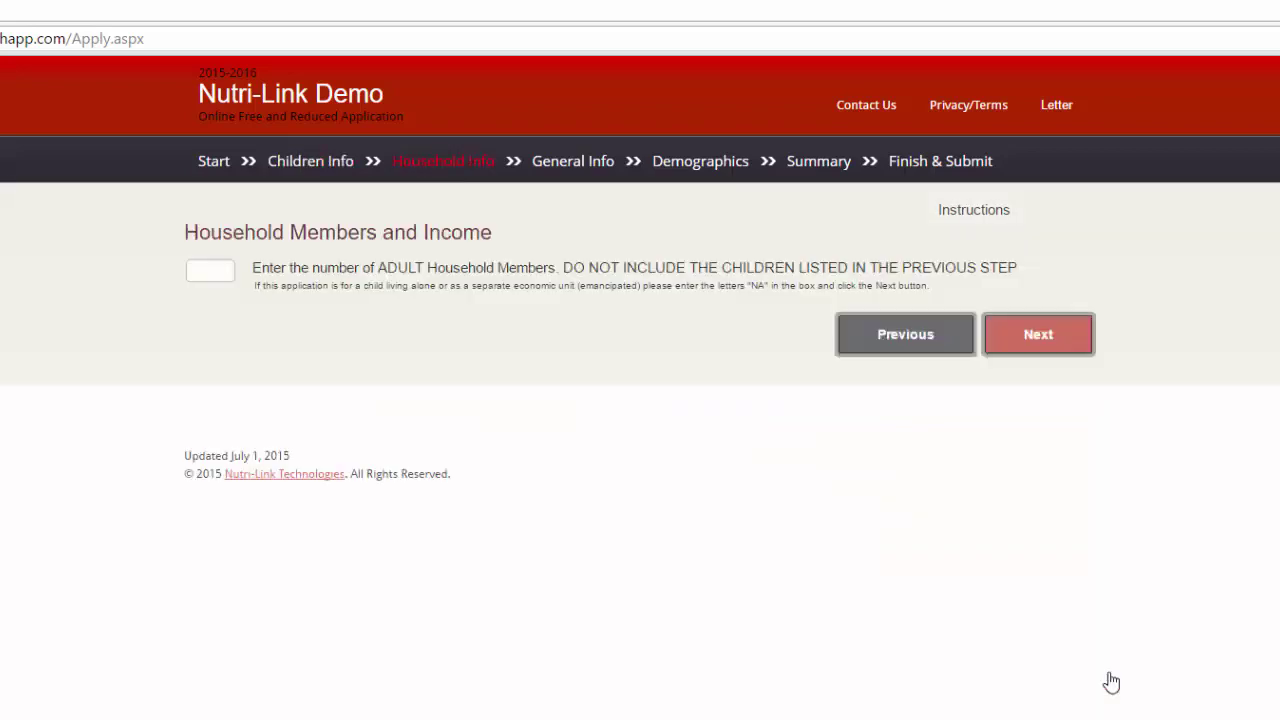
pyautogui.click(221, 273)
pyautogui.write('1')
pyautogui.click(675, 385)
pyautogui.click(970, 220)
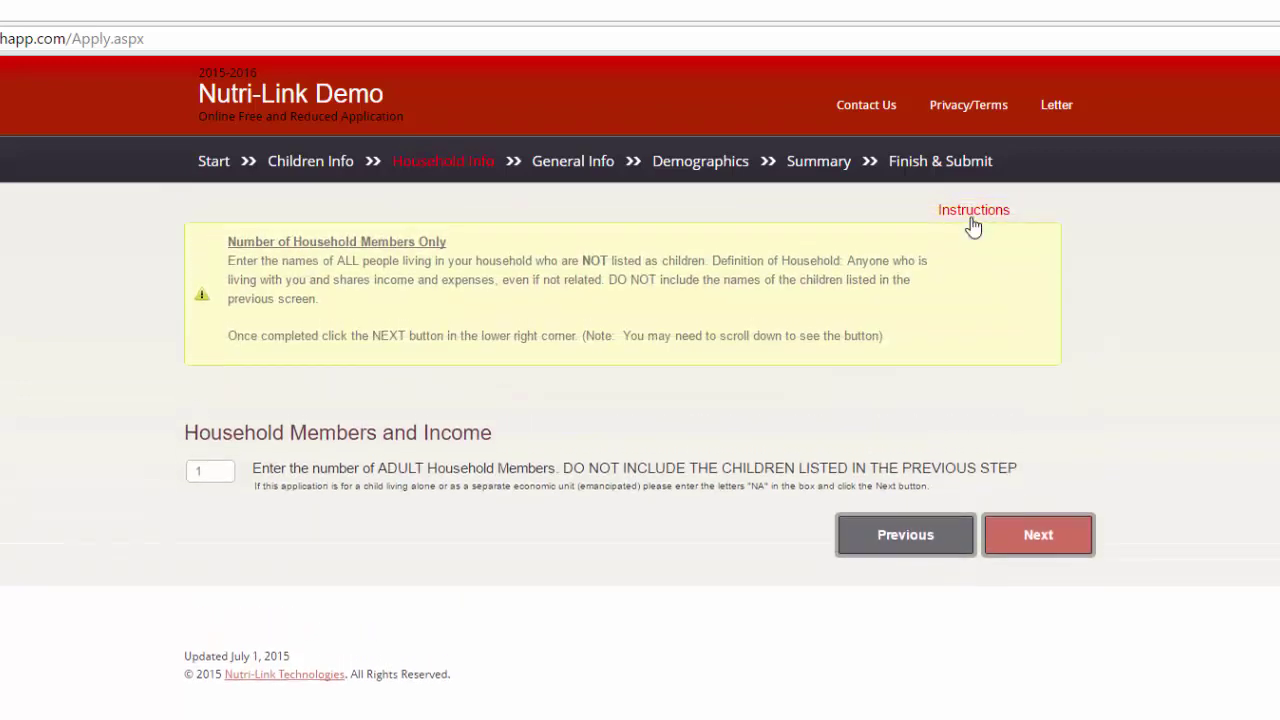
pyautogui.click(1076, 548)
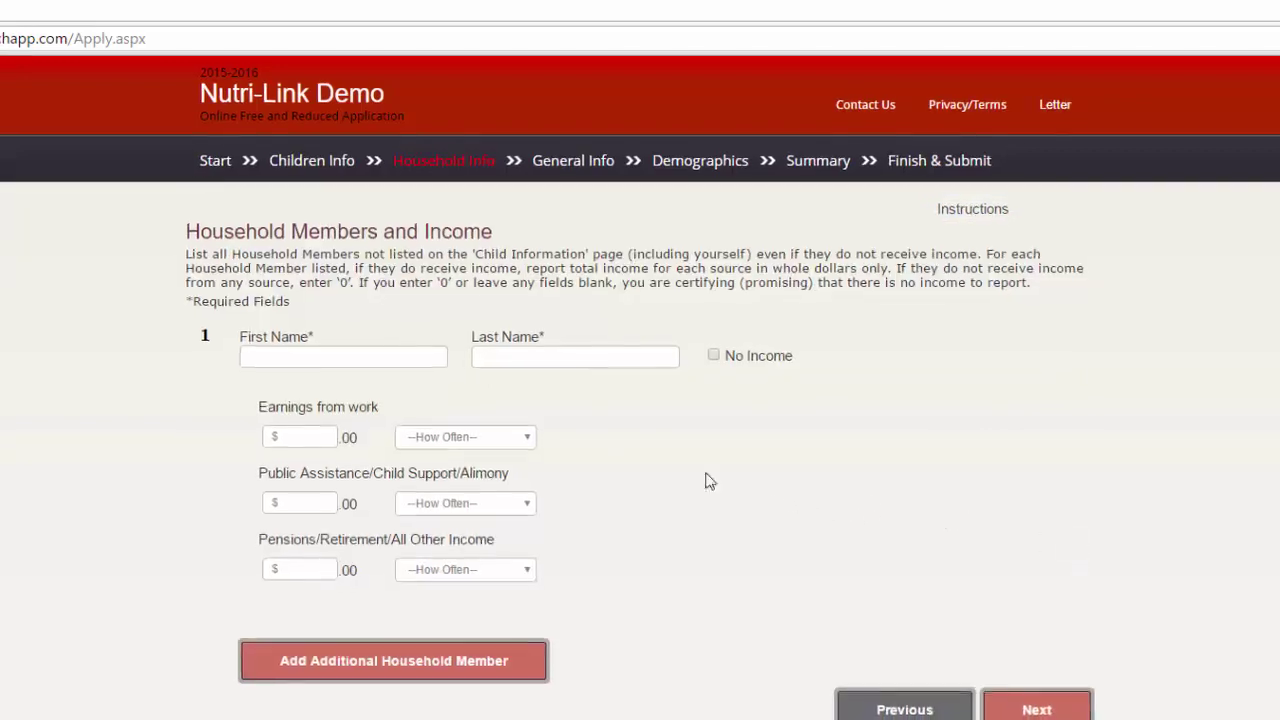
# Enter the adult household member's first and last name
pyautogui.click(431, 356)
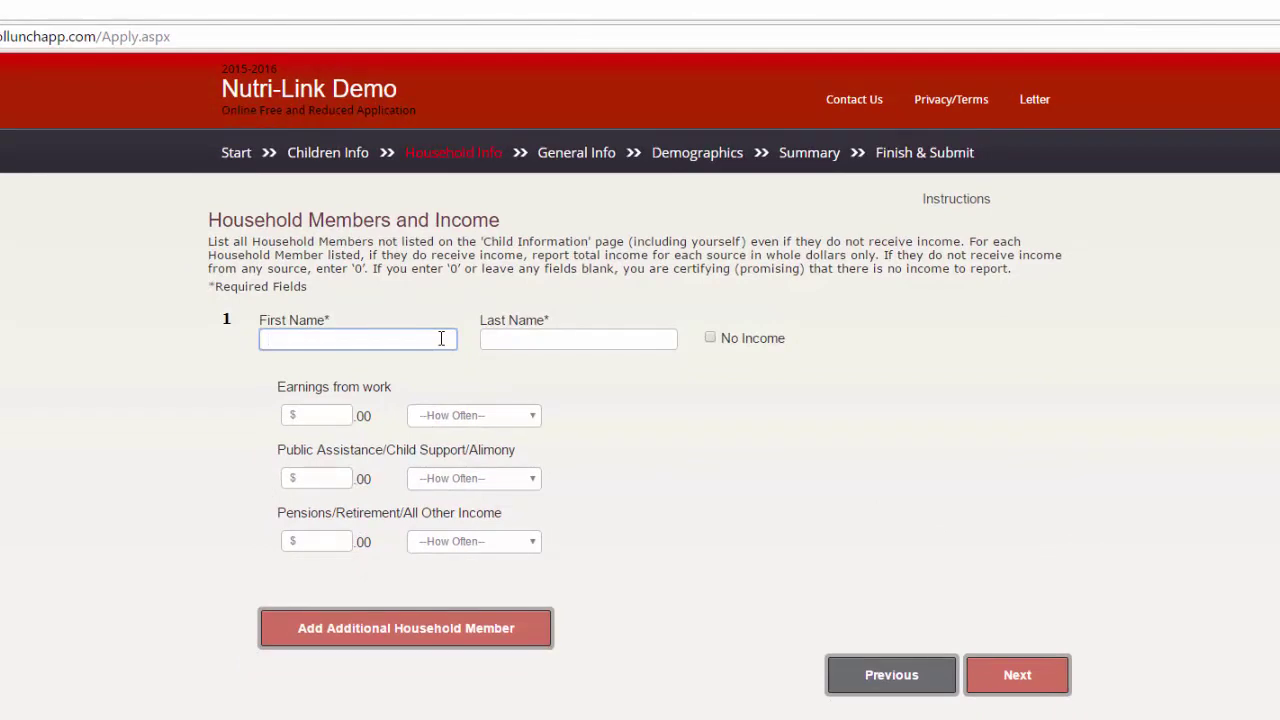
pyautogui.press('Tab')
pyautogui.press('Tab')
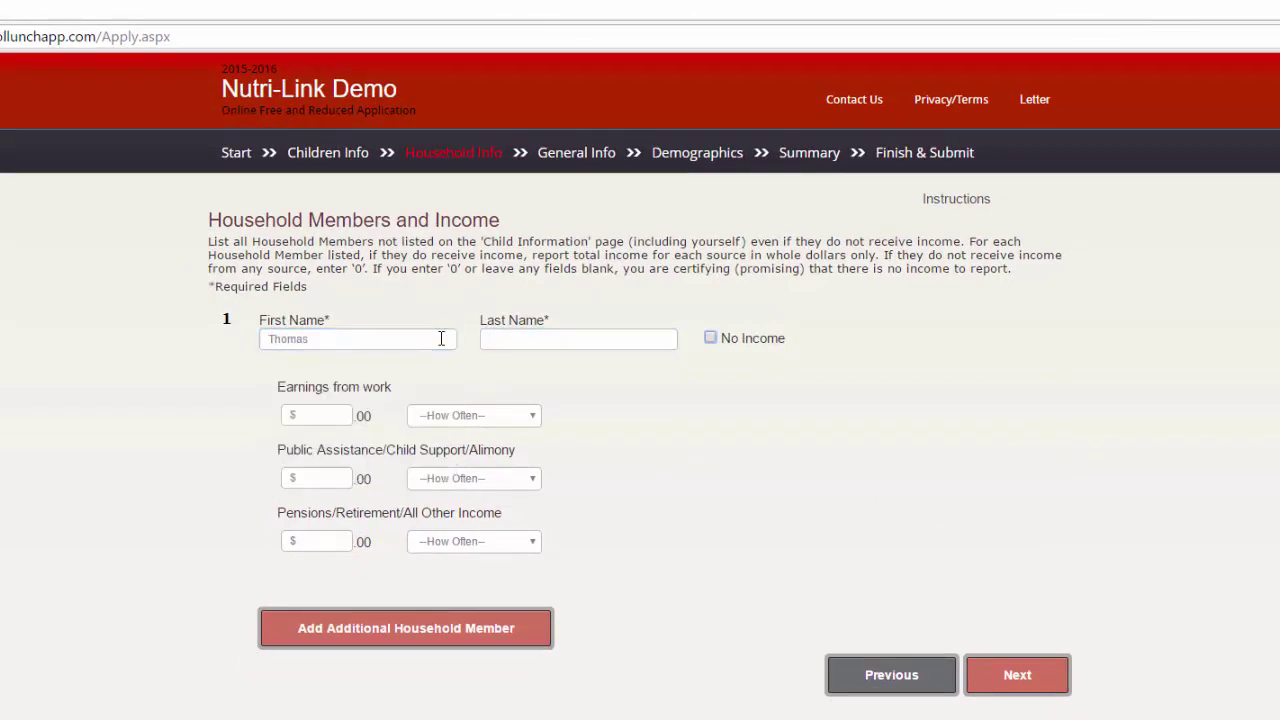
pyautogui.hotkey('shift', 'Tab')
pyautogui.press('Tab')
# Record $1000 Monthly earnings from work for the adult member
pyautogui.click(316, 415)
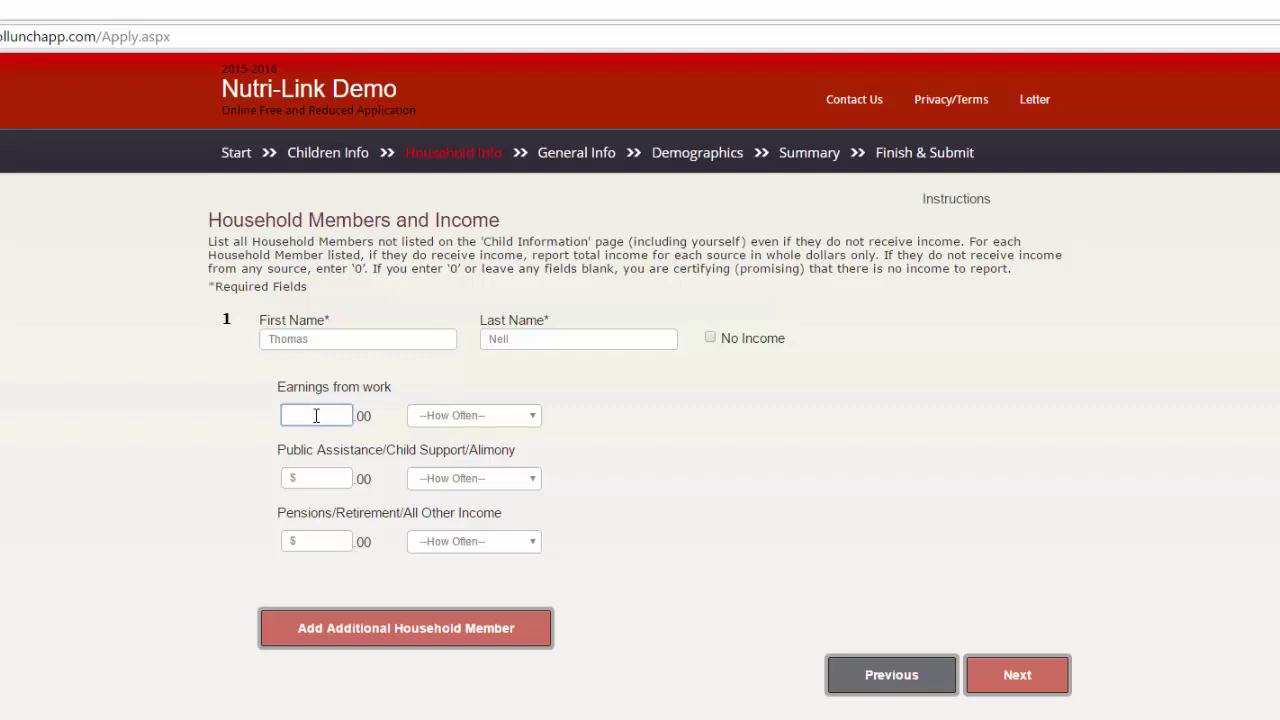
pyautogui.write('1000')
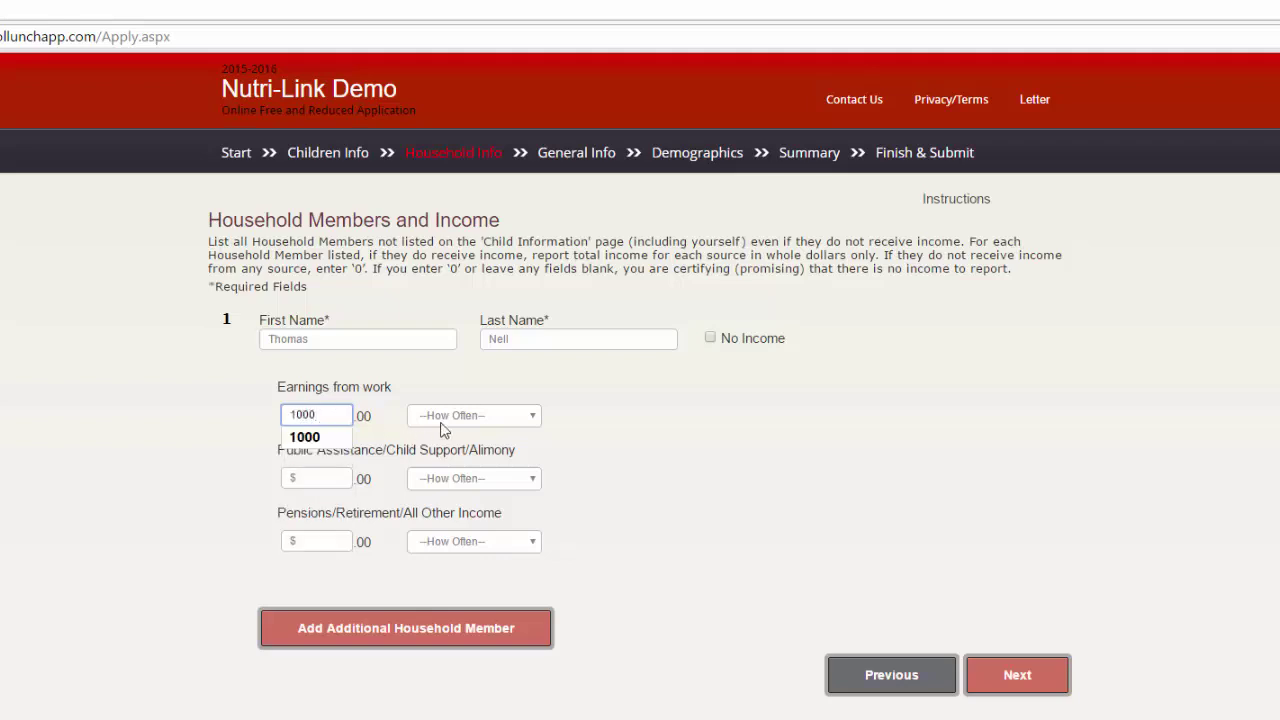
pyautogui.click(448, 416)
pyautogui.click(448, 490)
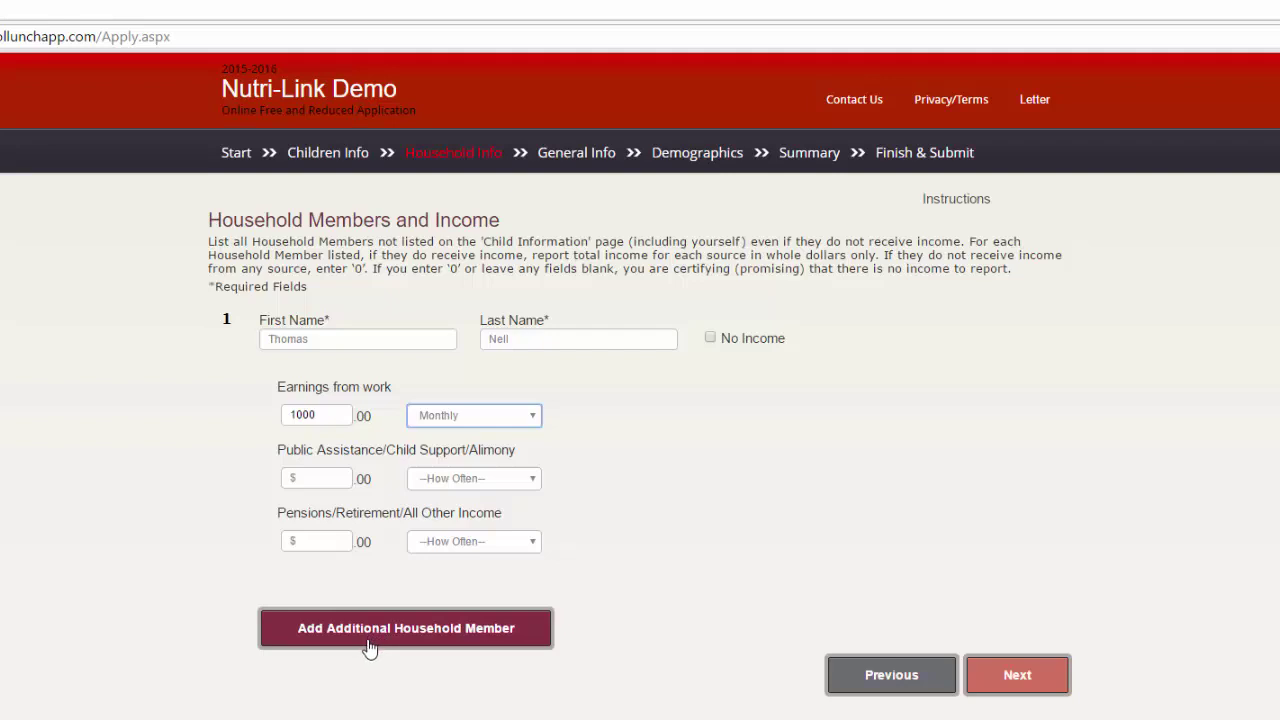
pyautogui.click(1010, 690)
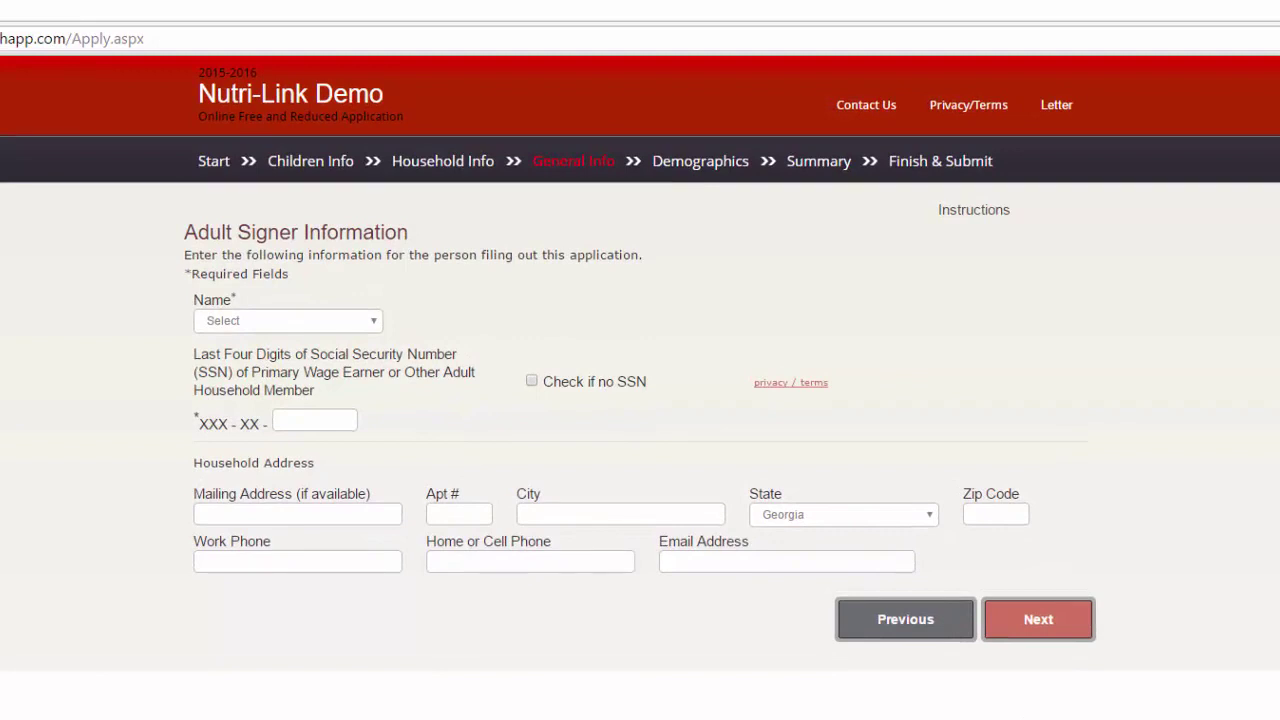
# Choose the household adult as signer and enter the last four SSN digits
pyautogui.click(348, 324)
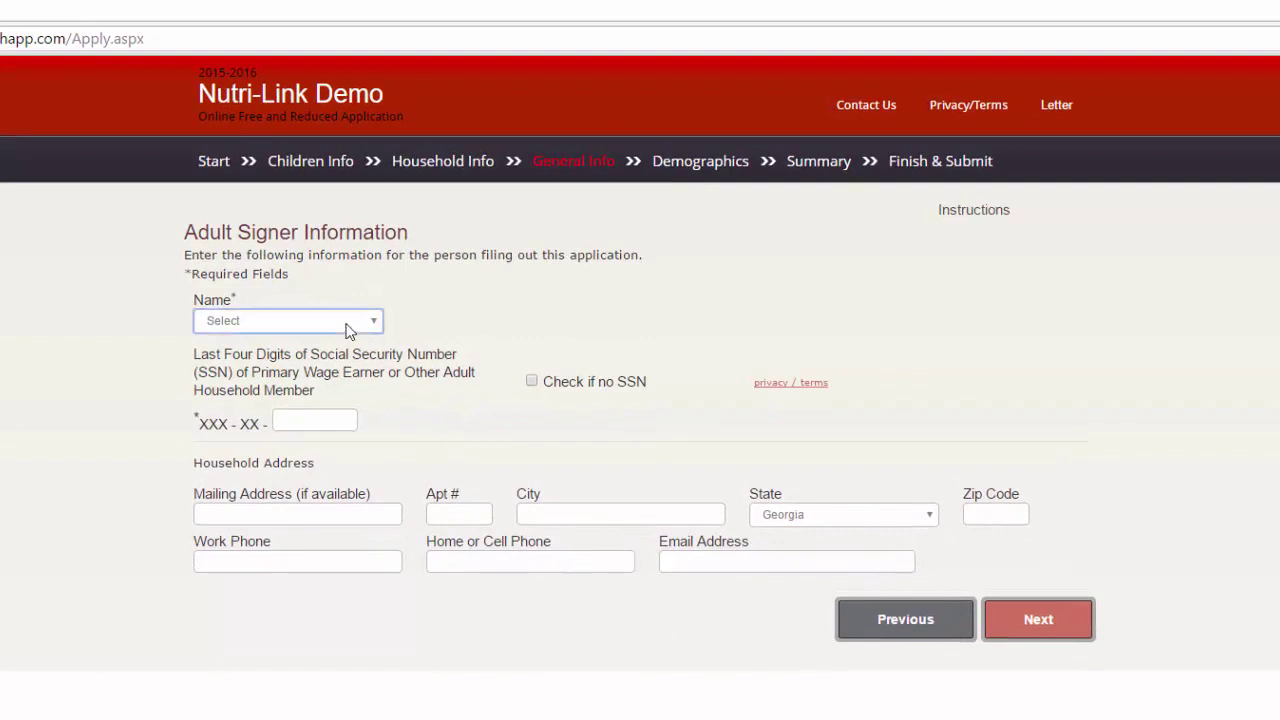
pyautogui.click(325, 354)
pyautogui.click(314, 419)
pyautogui.write('1234')
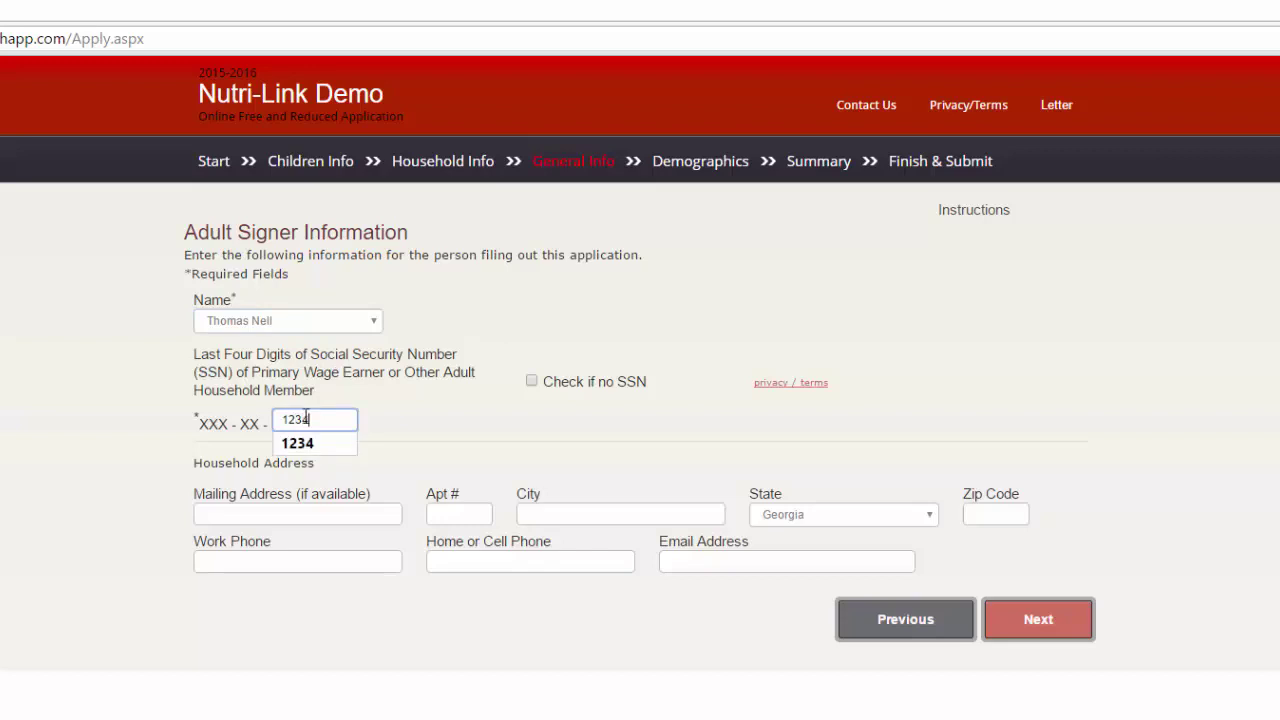
# Fill in the mailing street address, city and zip code using the autofill suggestions
pyautogui.click(323, 511)
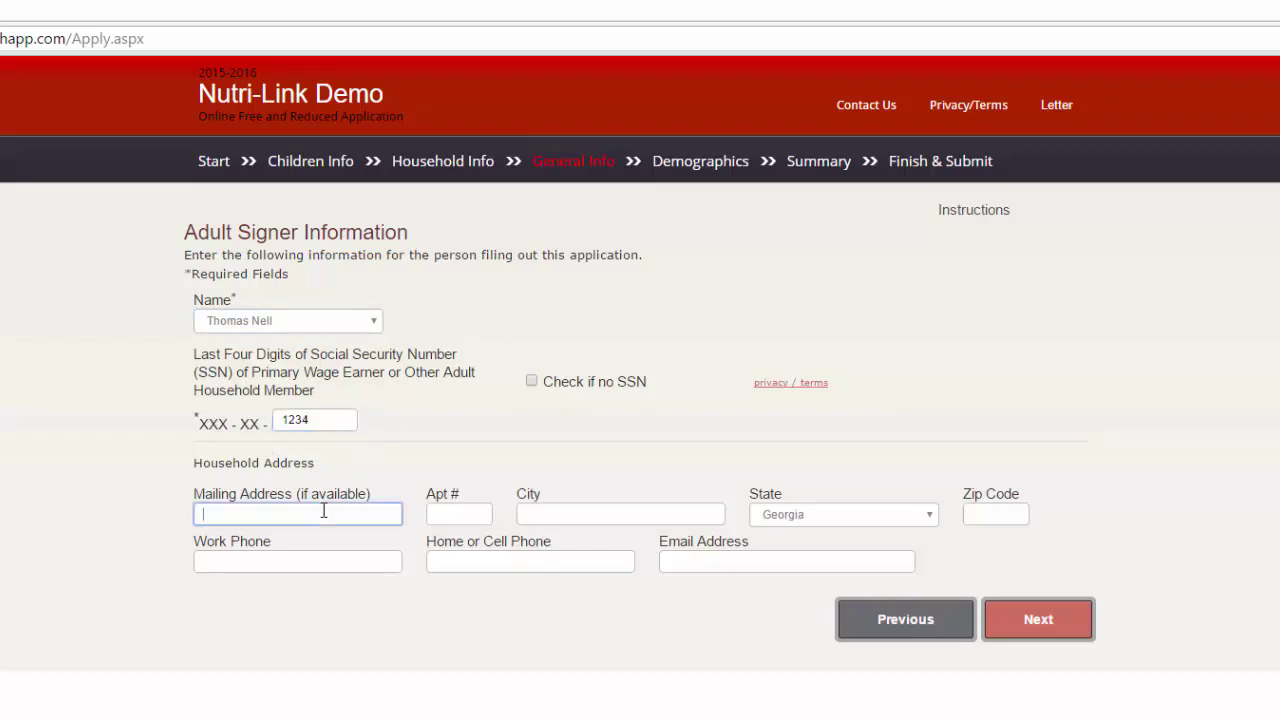
pyautogui.write('123 Main')
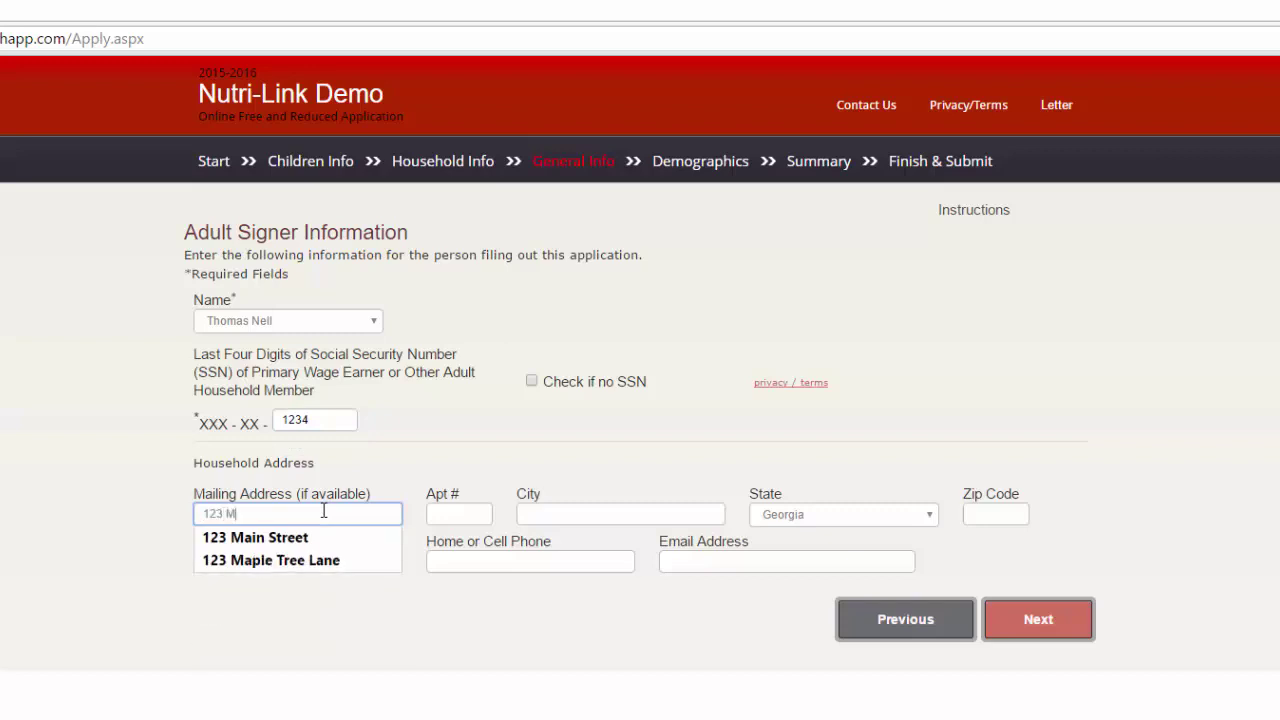
pyautogui.press('Down')
pyautogui.press('Return')
pyautogui.press('Tab')
pyautogui.press('Tab')
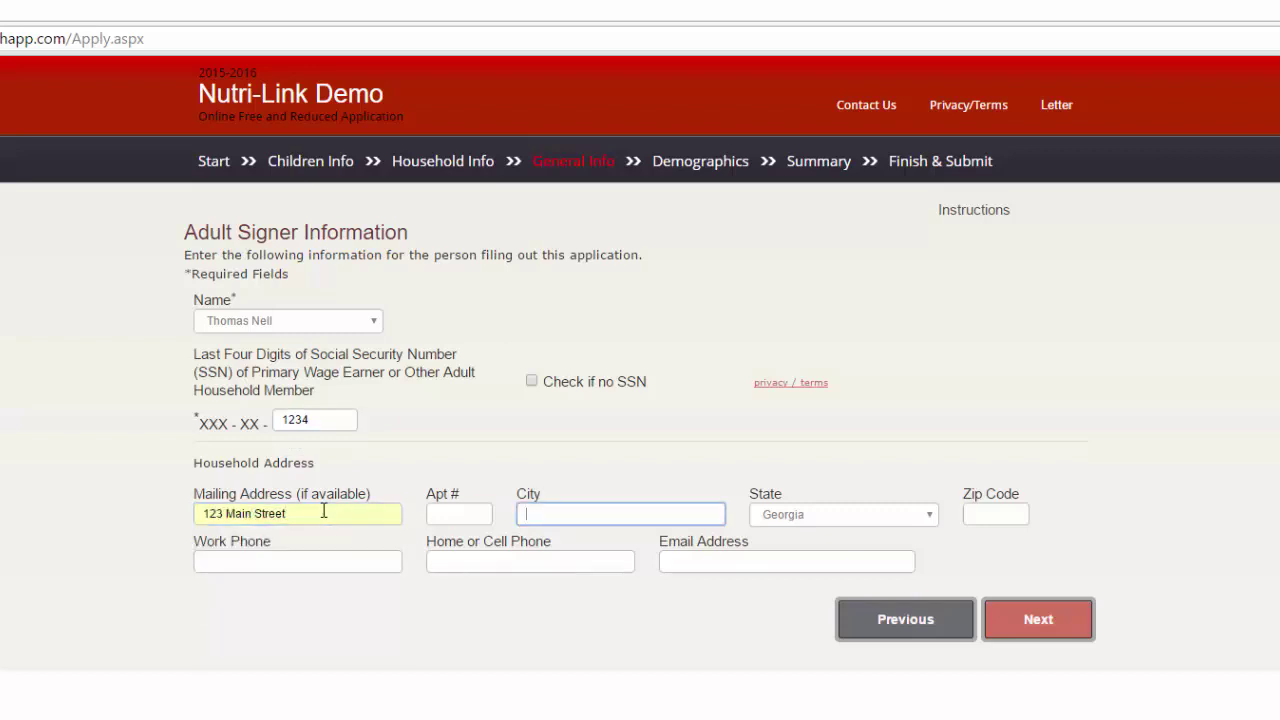
pyautogui.write('Atlan')
pyautogui.press('Down')
pyautogui.press('Return')
pyautogui.press('Tab')
pyautogui.press('Tab')
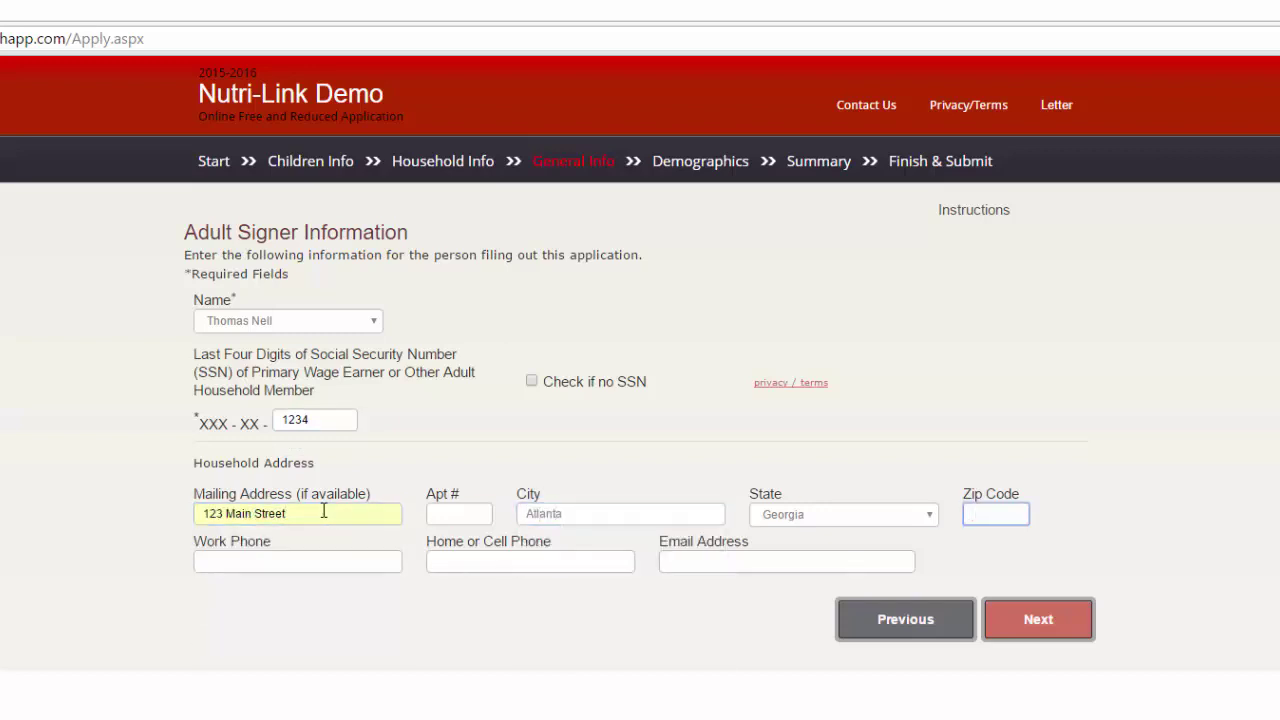
pyautogui.write('30303')
# Enter the work phone number and the suggested e-mail address, then continue
pyautogui.press('Tab')
pyautogui.write('55')
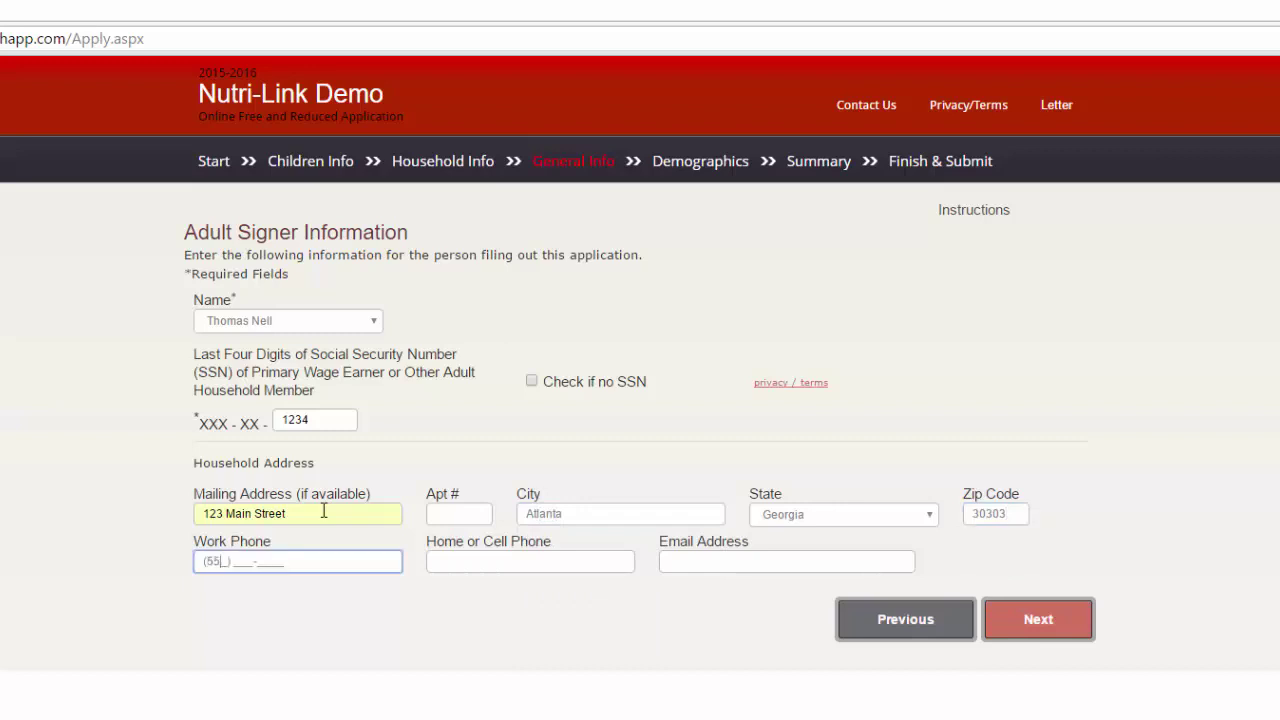
pyautogui.write('5) 555-5555')
pyautogui.press('Tab')
pyautogui.press('Tab')
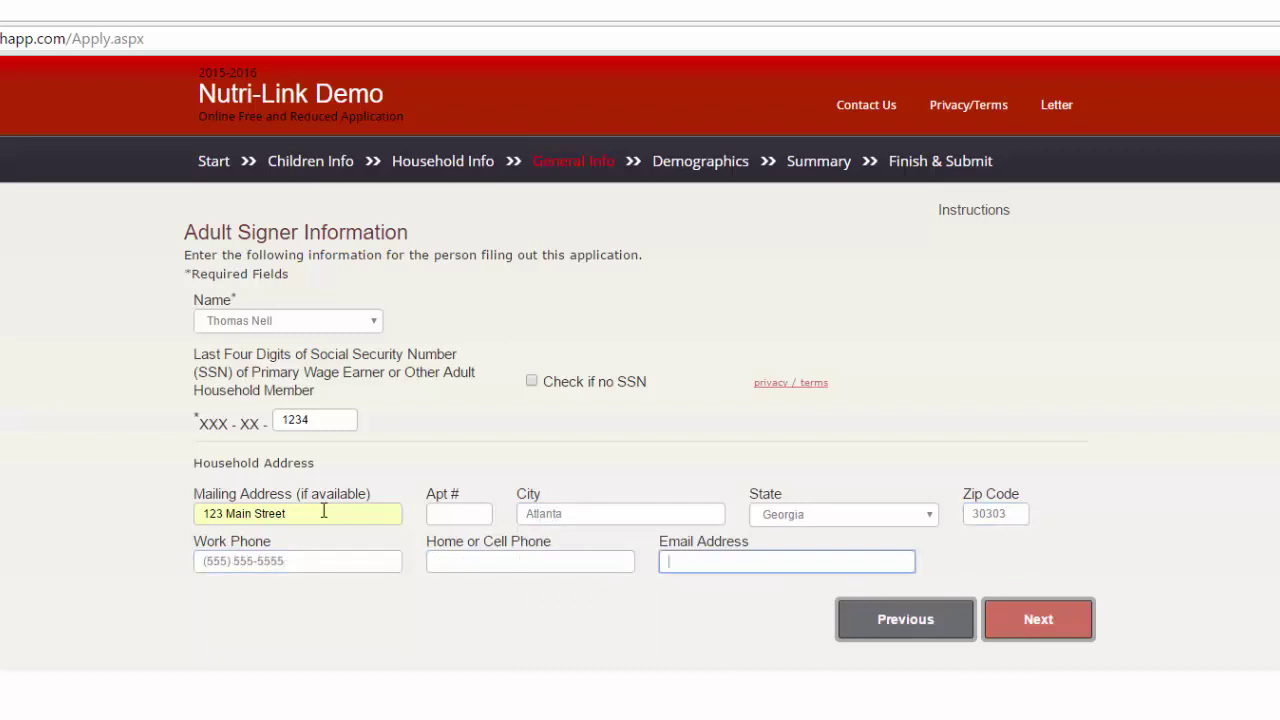
pyautogui.write('info@')
pyautogui.press('Down')
pyautogui.press('Return')
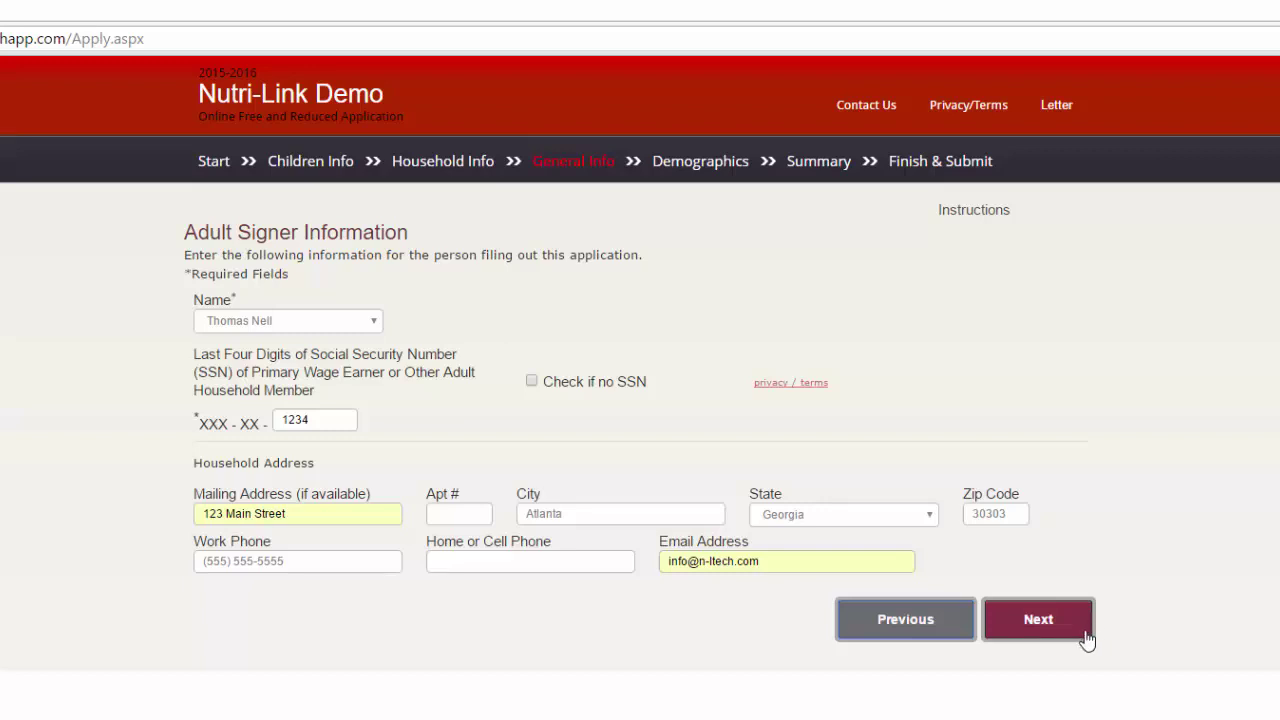
pyautogui.click(1086, 640)
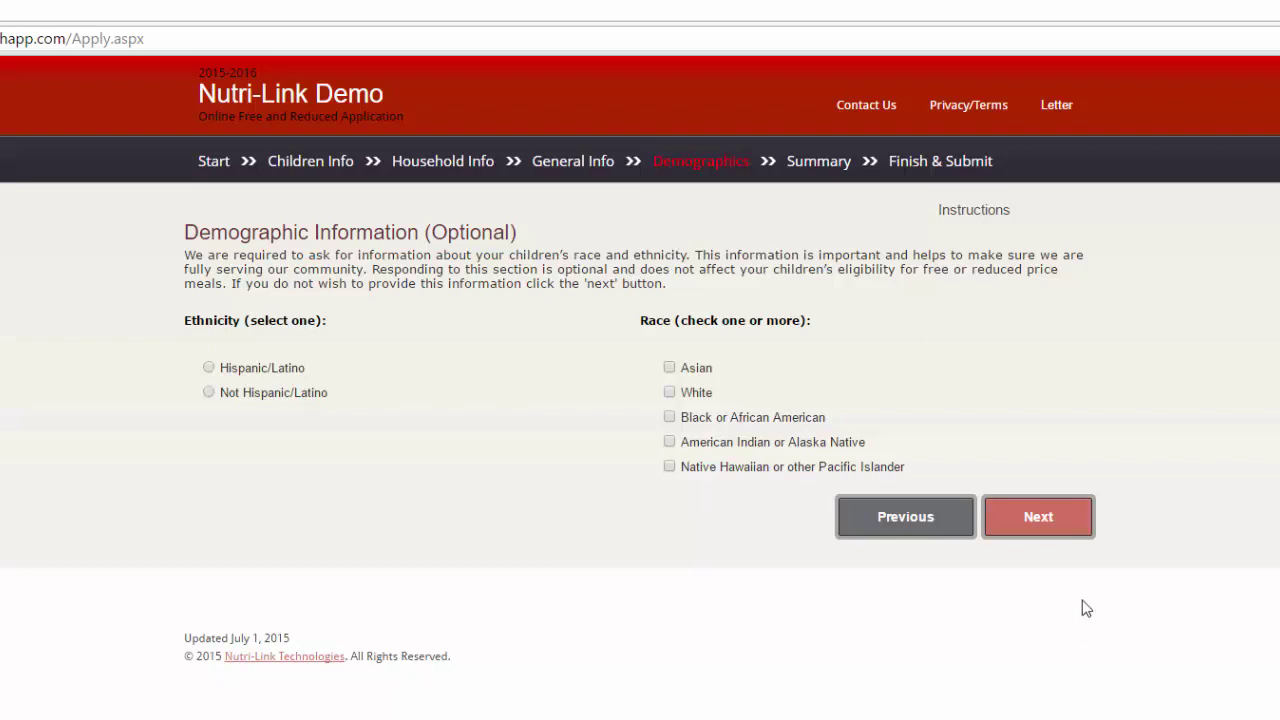
# Skip the demographics, review the application summary, and proceed to the electronic signature
pyautogui.click(1077, 540)
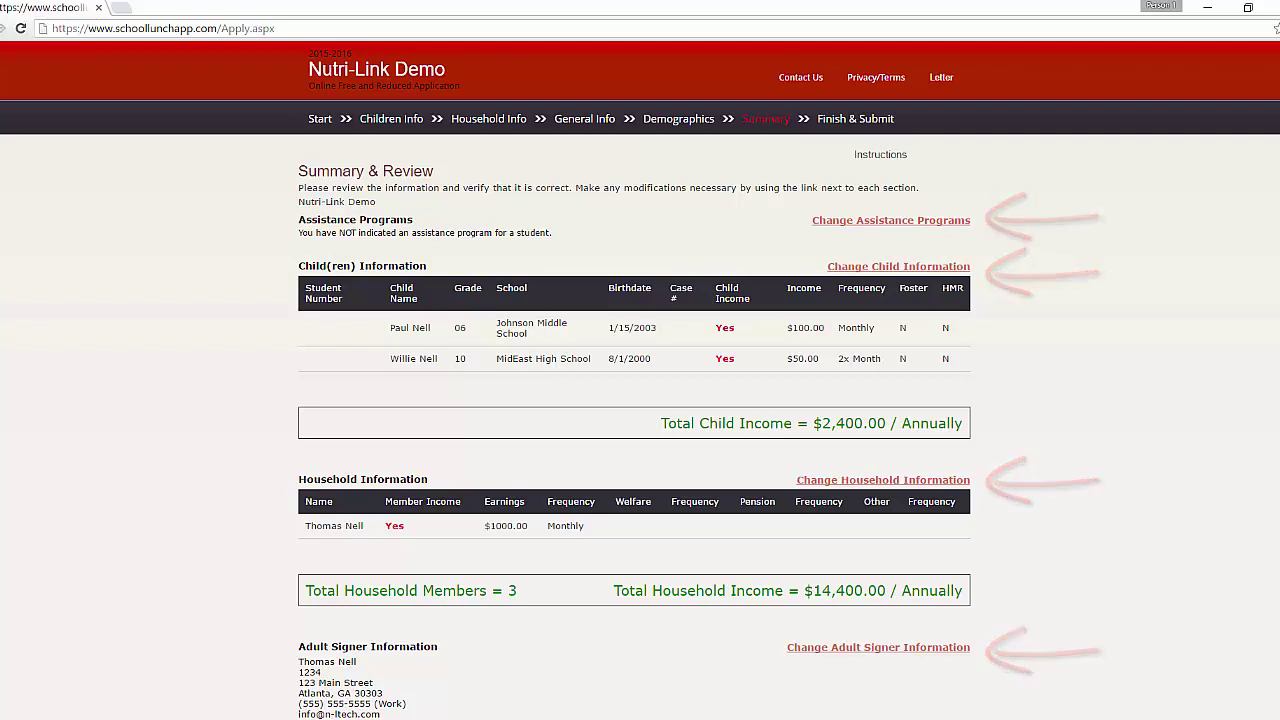
pyautogui.scroll(-1, 640, 380)
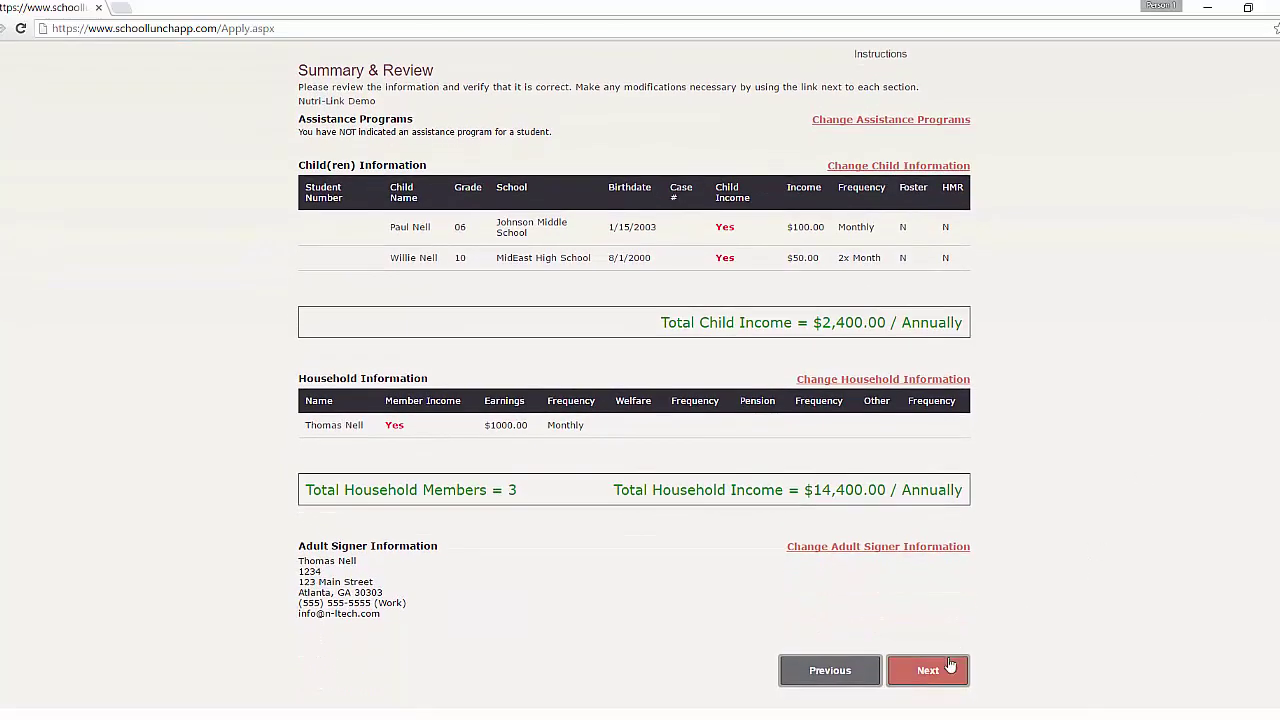
pyautogui.click(929, 673)
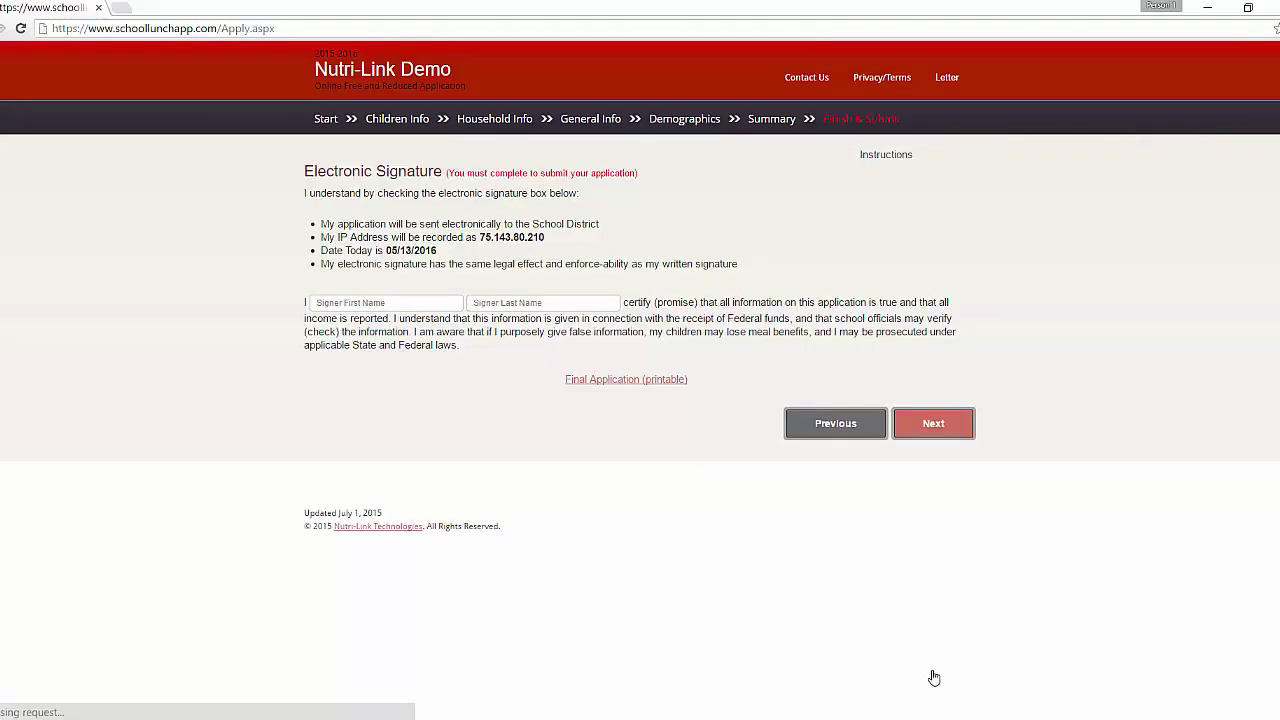
# Enter the signer's first and last name in the Electronic Signature certification fields
pyautogui.click(376, 326)
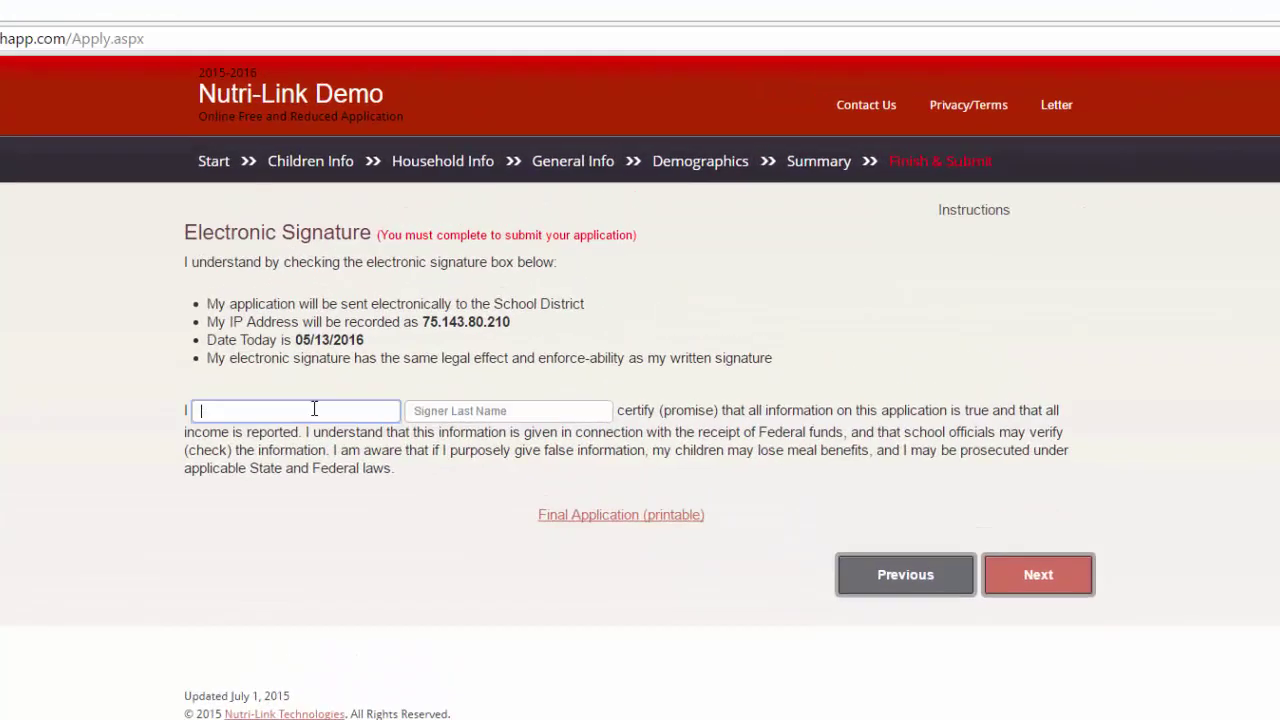
pyautogui.press('Tab')
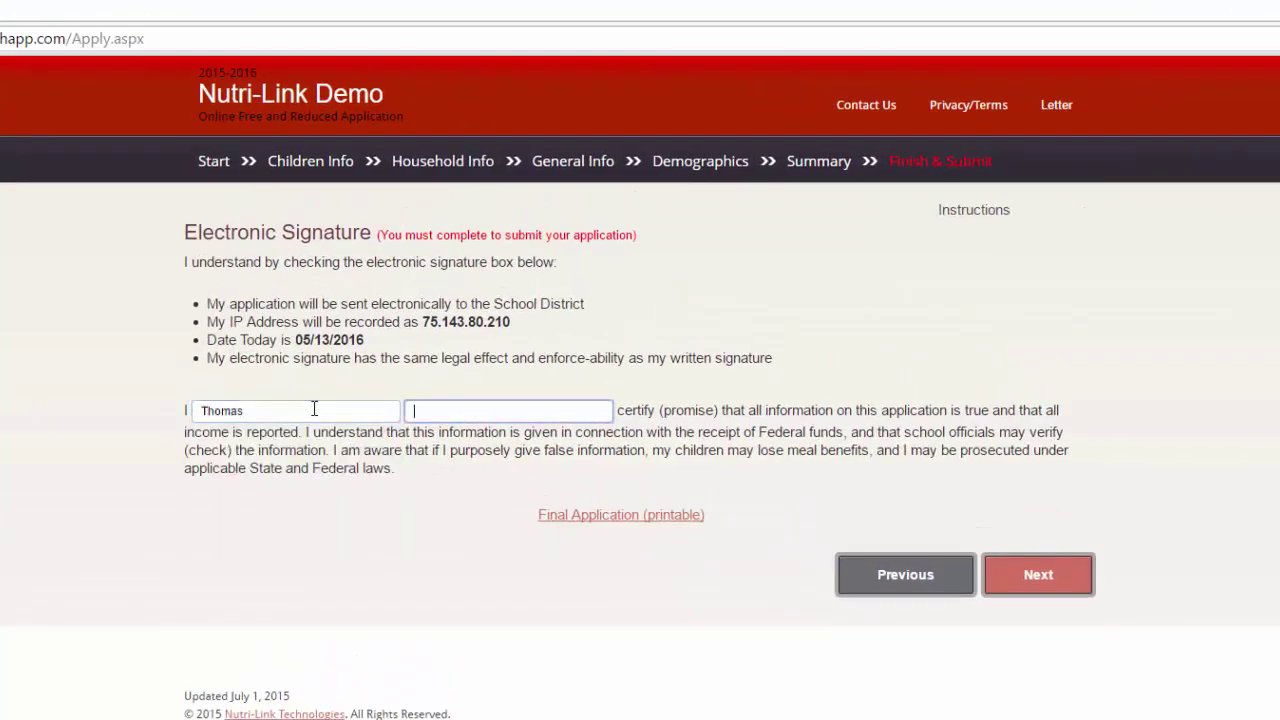
pyautogui.press('Tab')
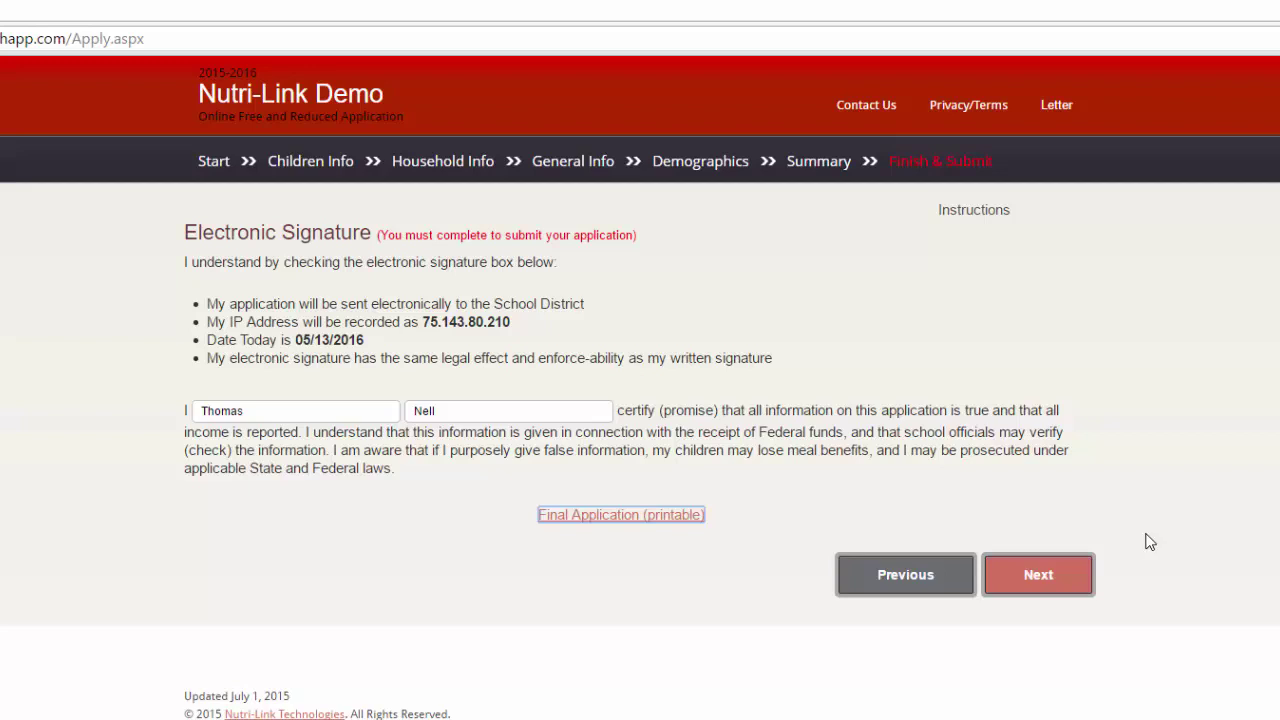
# Skip the Additional Benefits options and finish, submitting the application to reach the Thank You page
pyautogui.click(1041, 577)
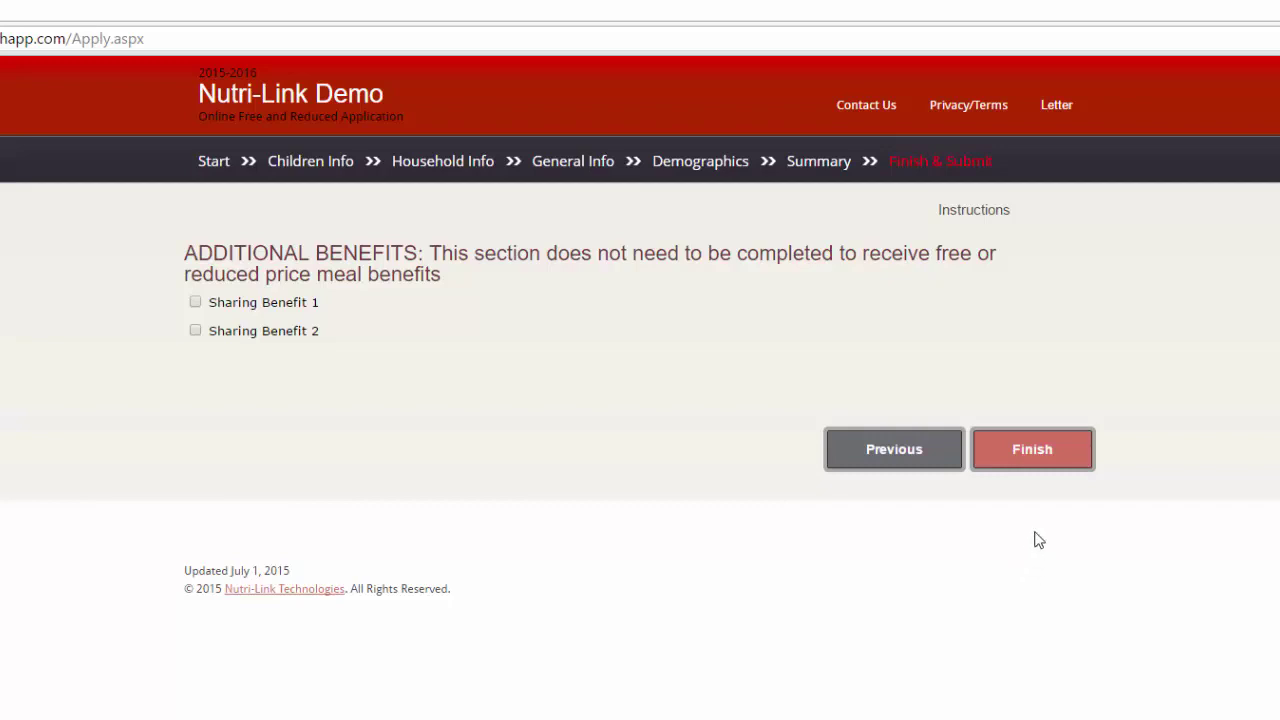
pyautogui.click(1063, 462)
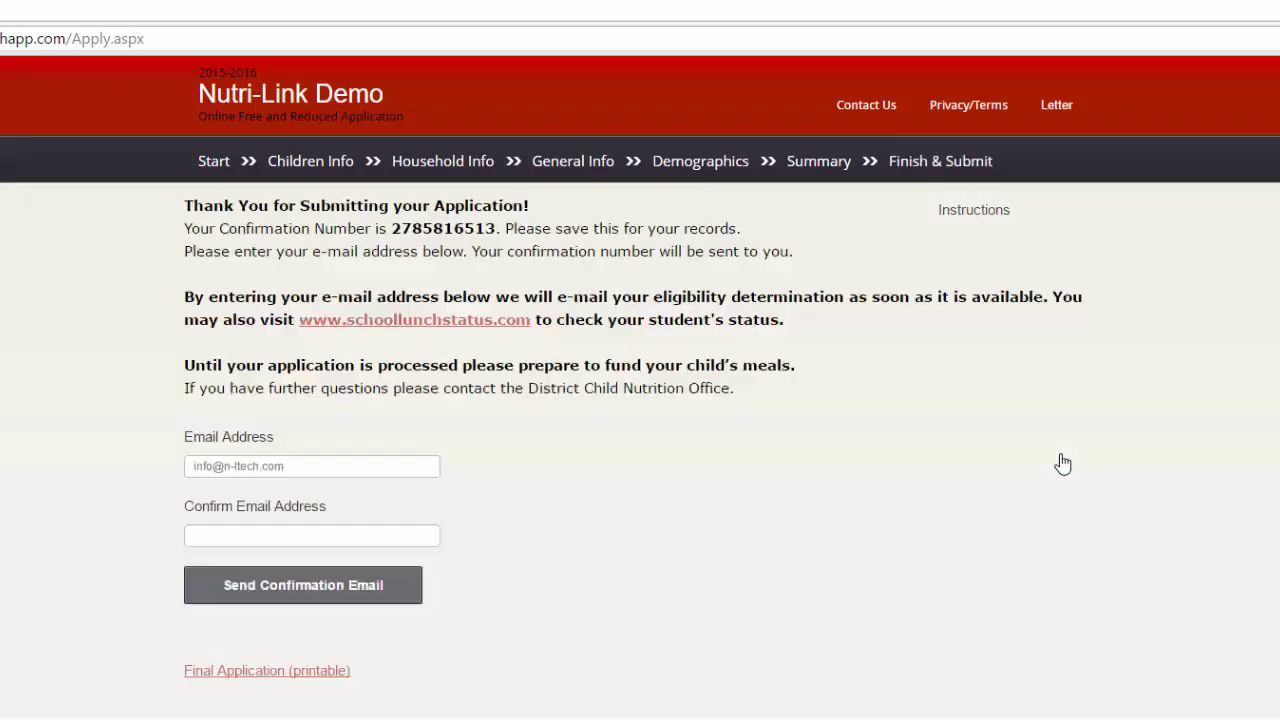